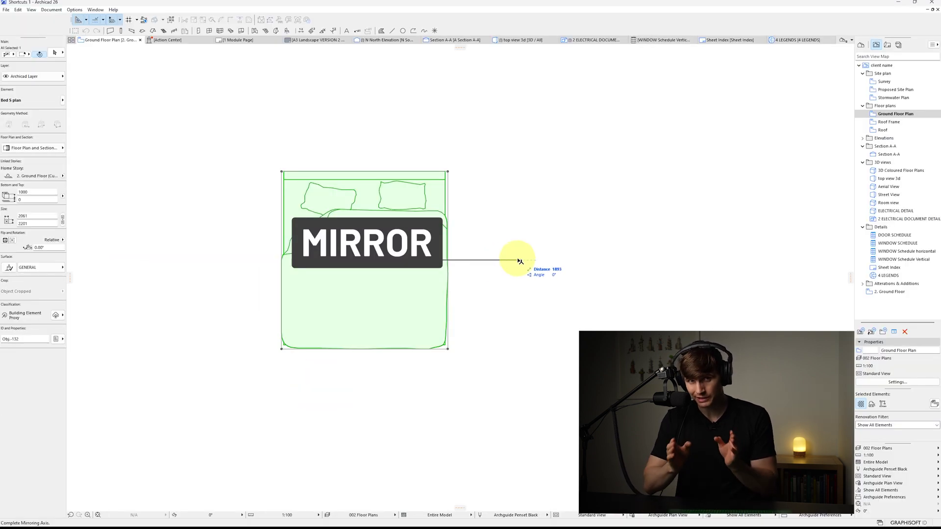
# Step: Select the bed and move it to a new spot further right with Ctrl+D
pyautogui.click(519, 260)
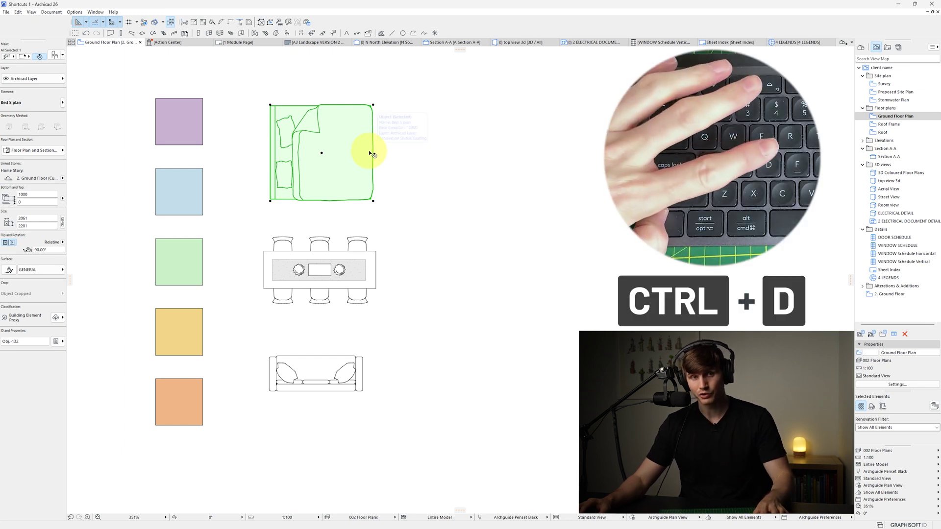
pyautogui.hotkey('ctrl', 'd')
pyautogui.scroll(3, 314, 211)
pyautogui.click(246, 283)
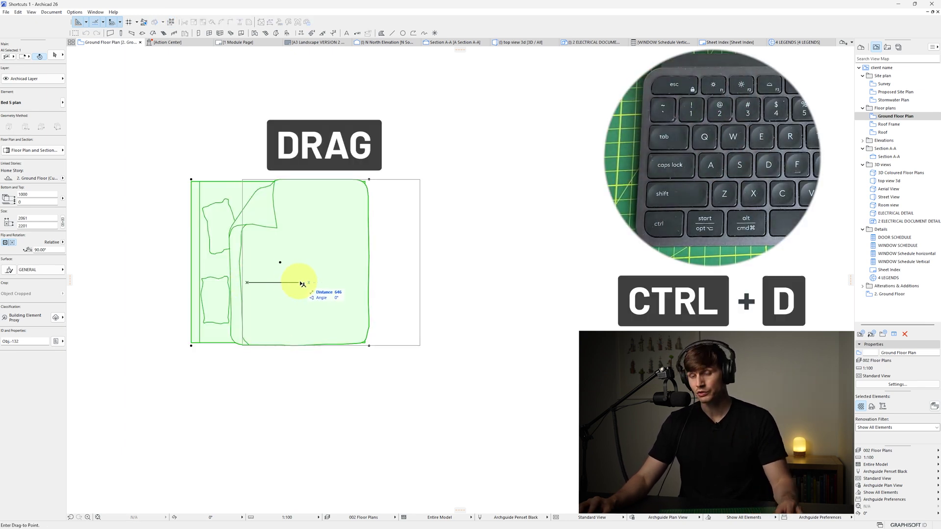
pyautogui.click(333, 284)
# Step: Rotate the bed 90° about its centre so the headboard faces up at 0.00°
pyautogui.hotkey('ctrl', 'e')
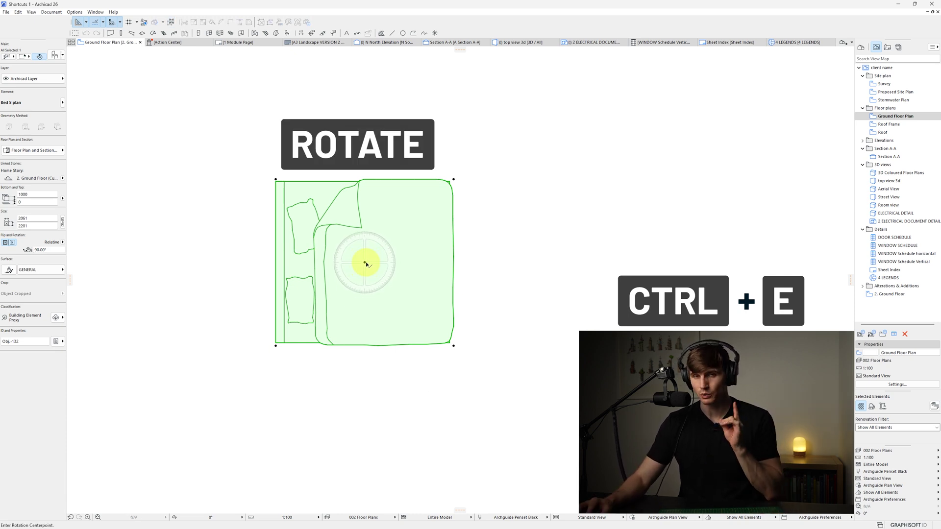
pyautogui.click(365, 263)
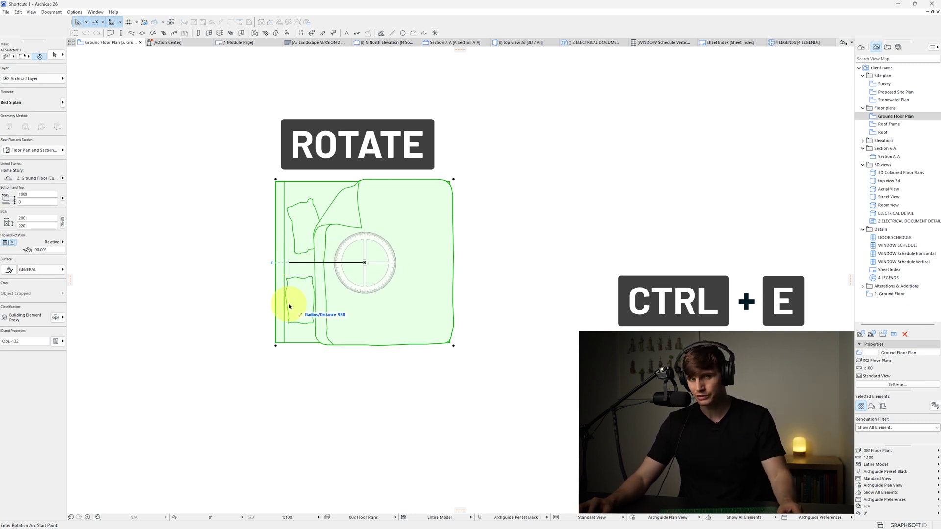
pyautogui.click(275, 346)
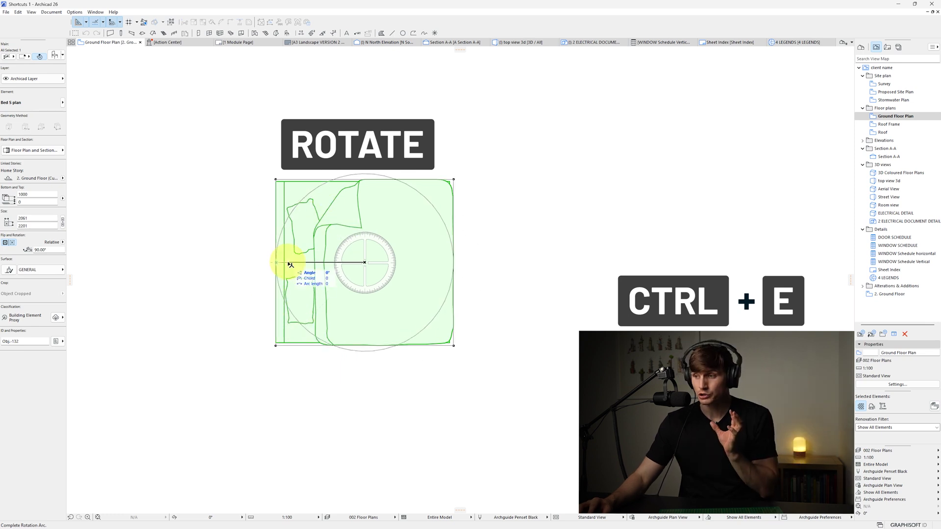
pyautogui.click(368, 200)
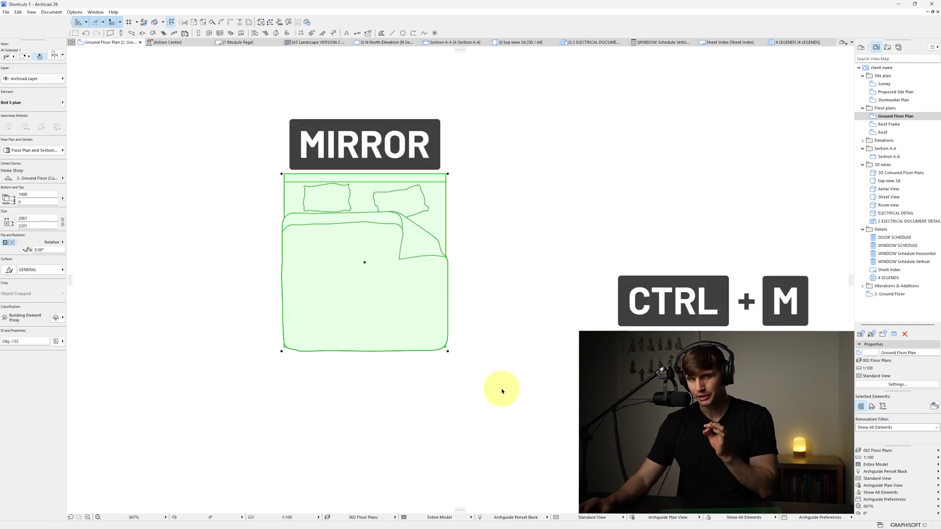
# Step: Mirror the bed left-to-right across a vertical axis through its centre
pyautogui.hotkey('ctrl', 'm')
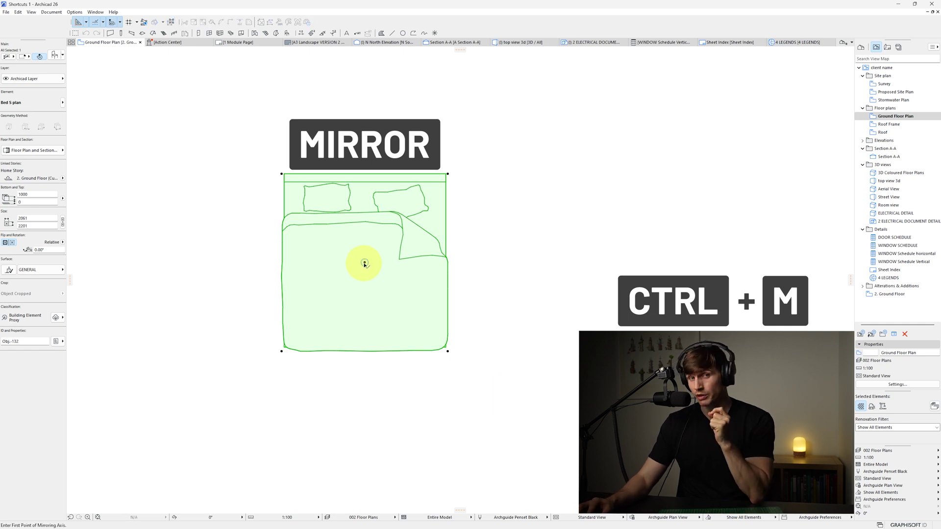
pyautogui.click(364, 263)
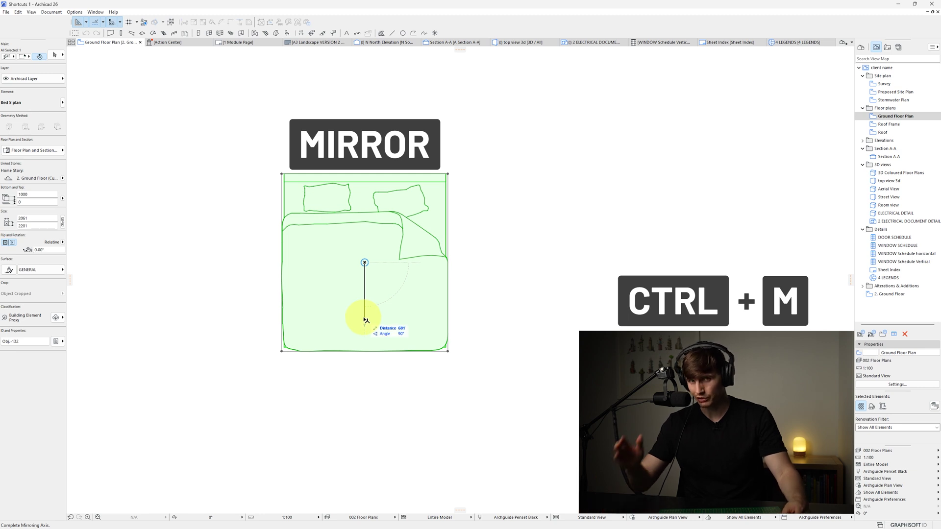
pyautogui.click(365, 320)
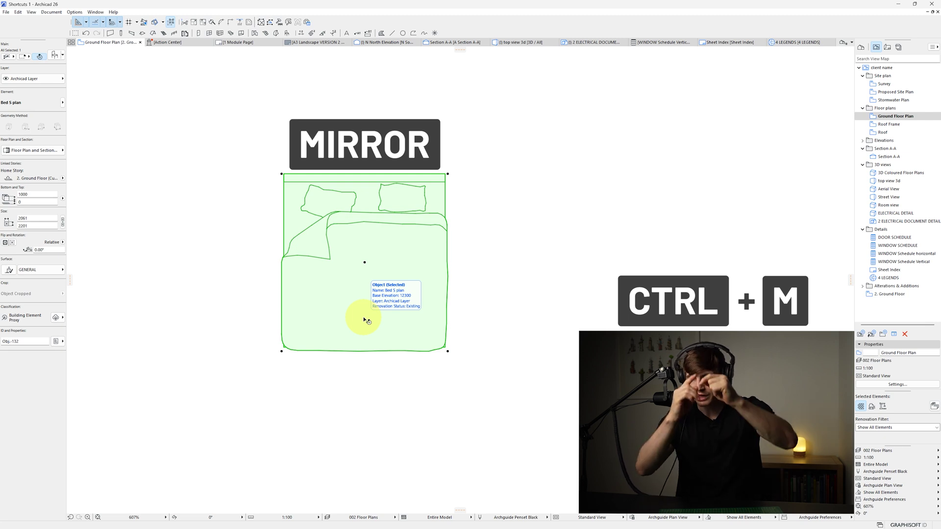
# Step: Flip the bed upside down across a horizontal axis, then undo that flip
pyautogui.hotkey('ctrl', 'm')
pyautogui.click(364, 263)
pyautogui.click(517, 263)
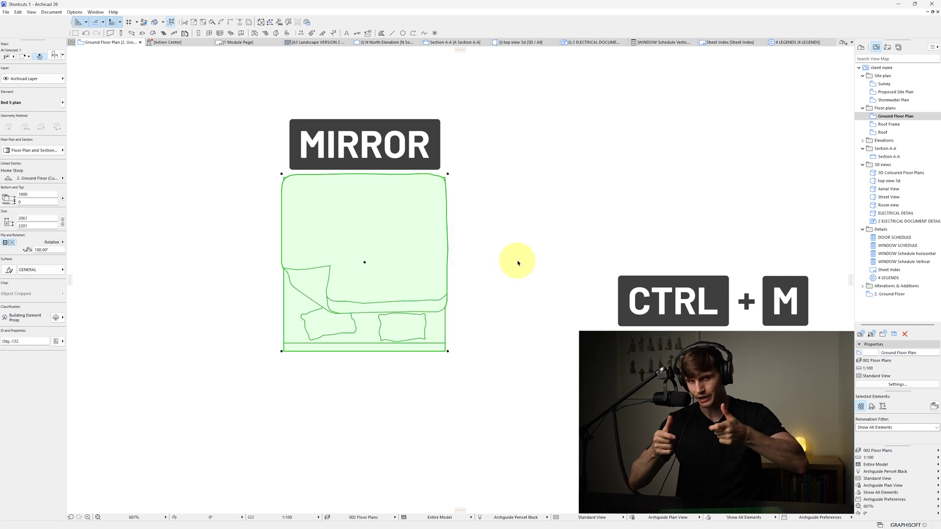
pyautogui.hotkey('ctrl', 'z')
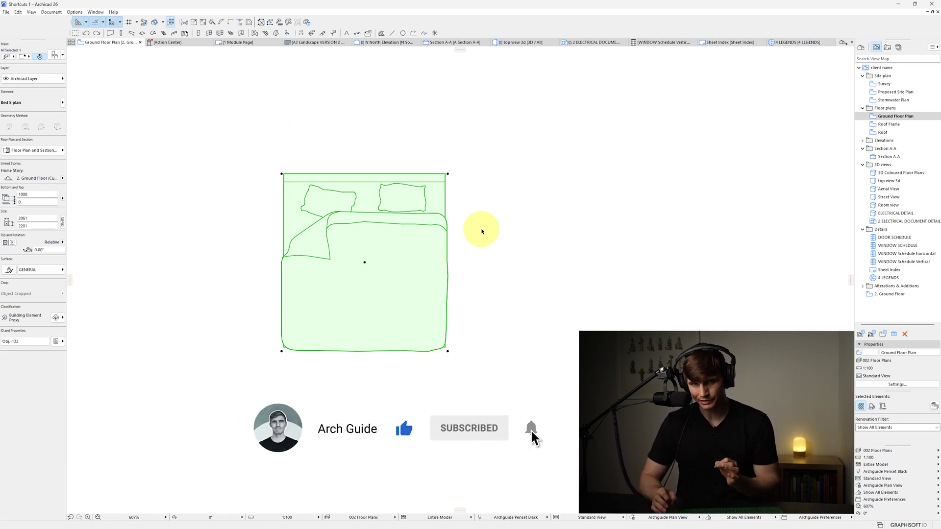
pyautogui.click(482, 231)
pyautogui.click(388, 267)
pyautogui.hotkey('ctrl', 'd')
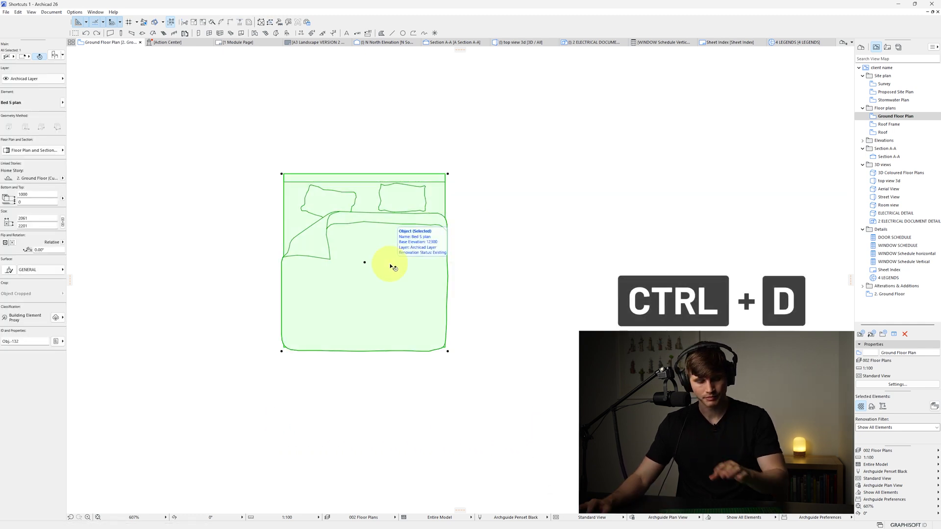
pyautogui.hotkey('ctrl', 'd')
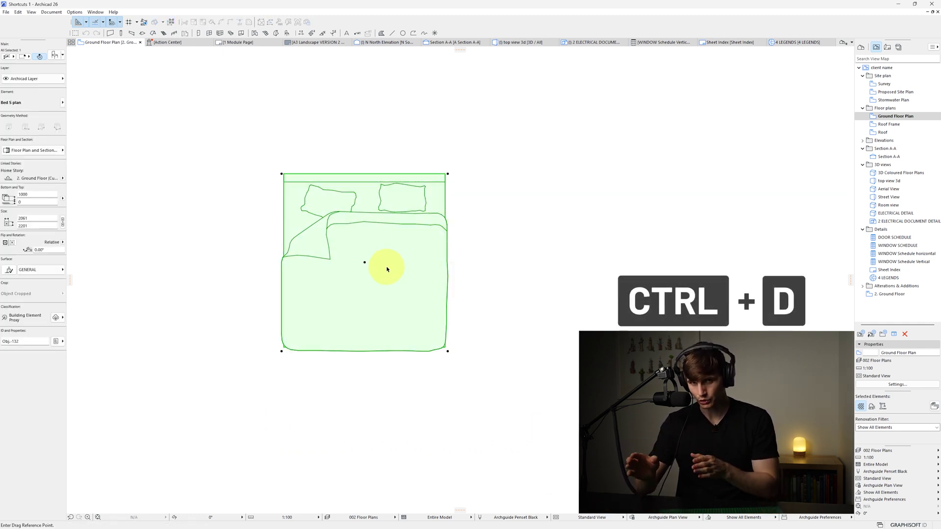
pyautogui.click(365, 263)
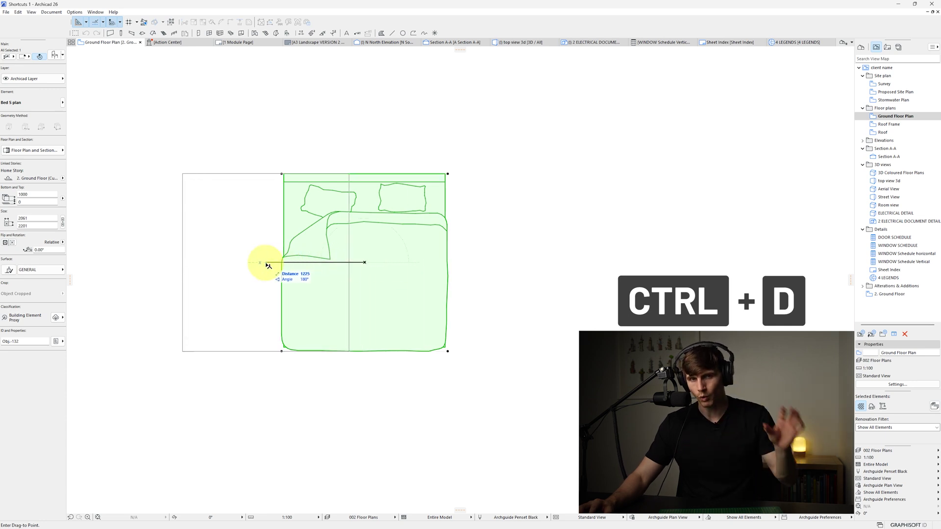
pyautogui.press('ctrl')
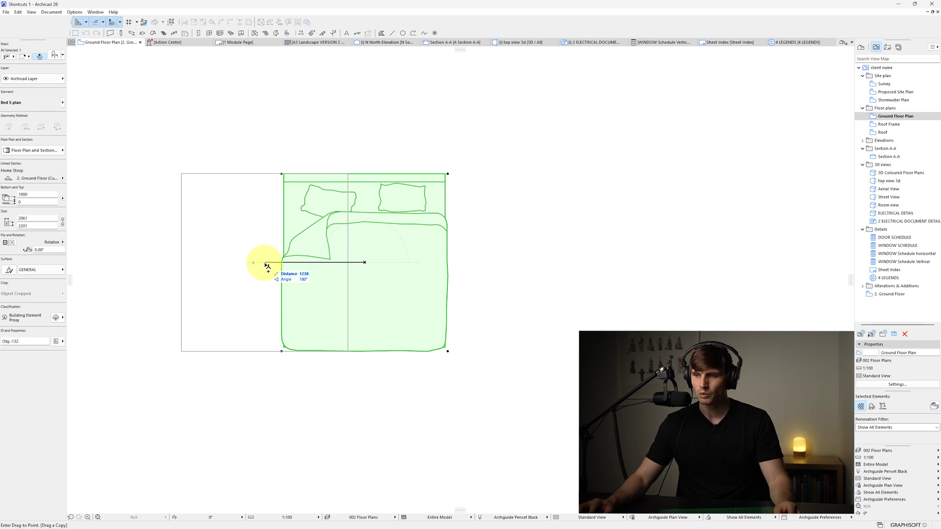
pyautogui.click(182, 263)
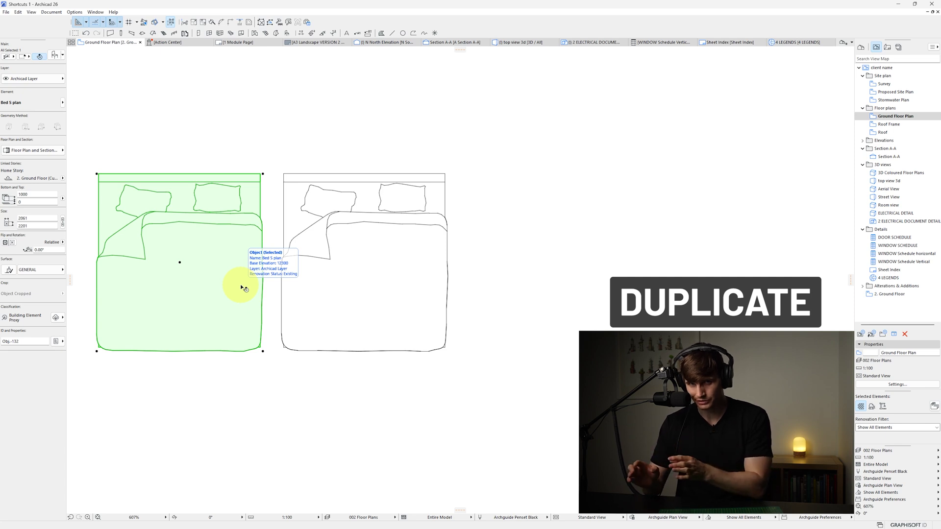
pyautogui.press('Delete')
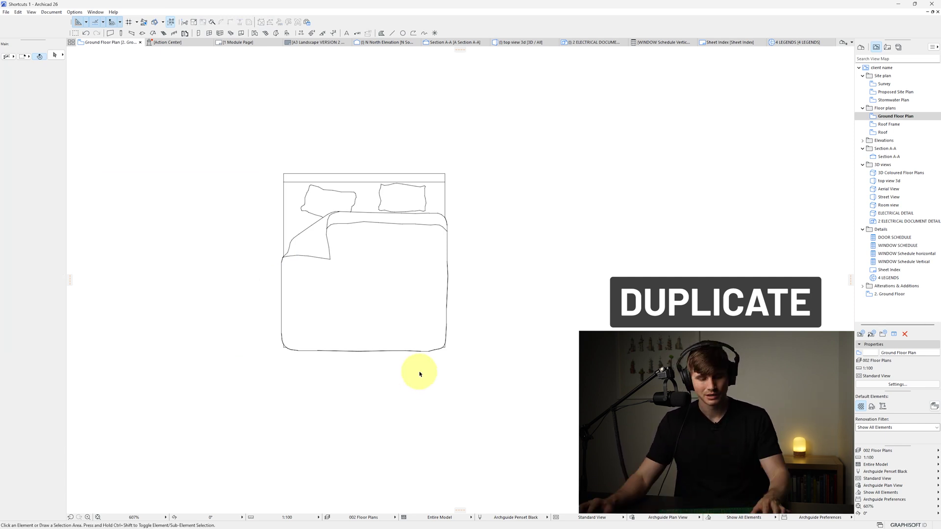
pyautogui.click(382, 288)
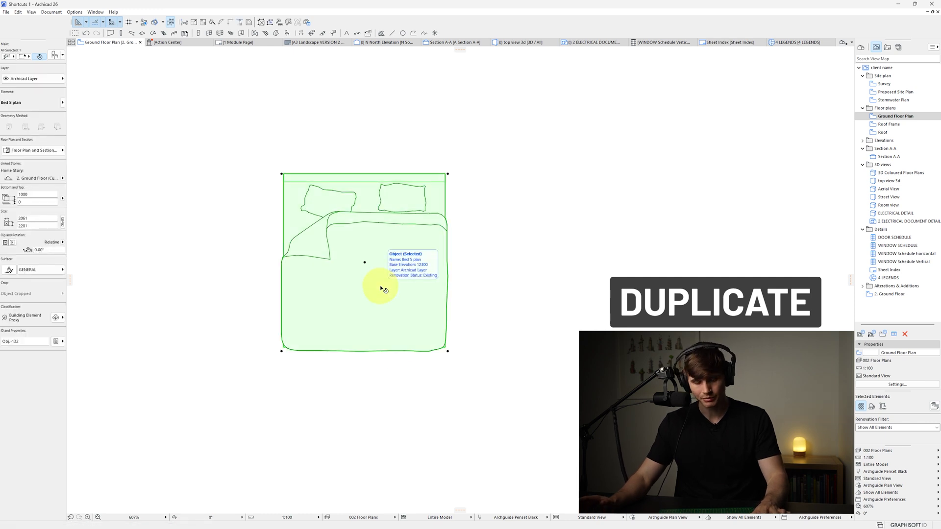
pyautogui.hotkey('ctrl', 'alt', 'e')
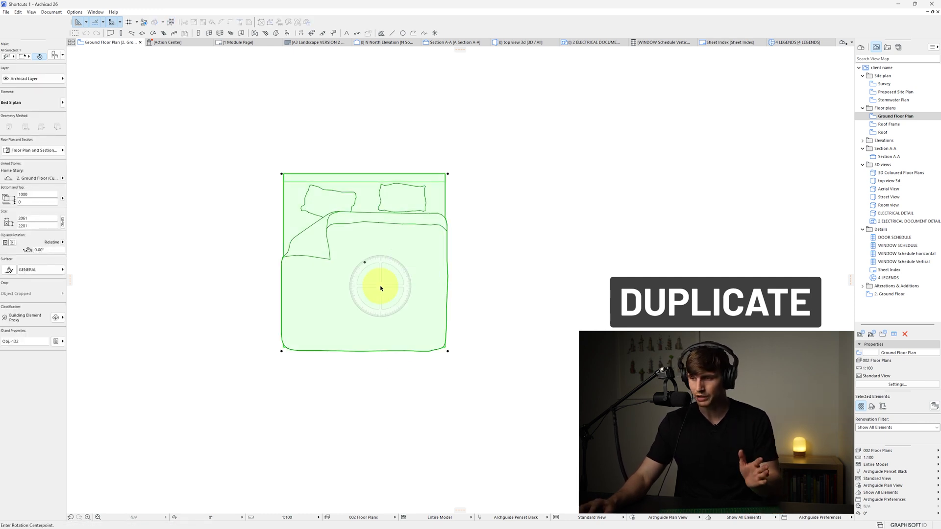
pyautogui.click(365, 263)
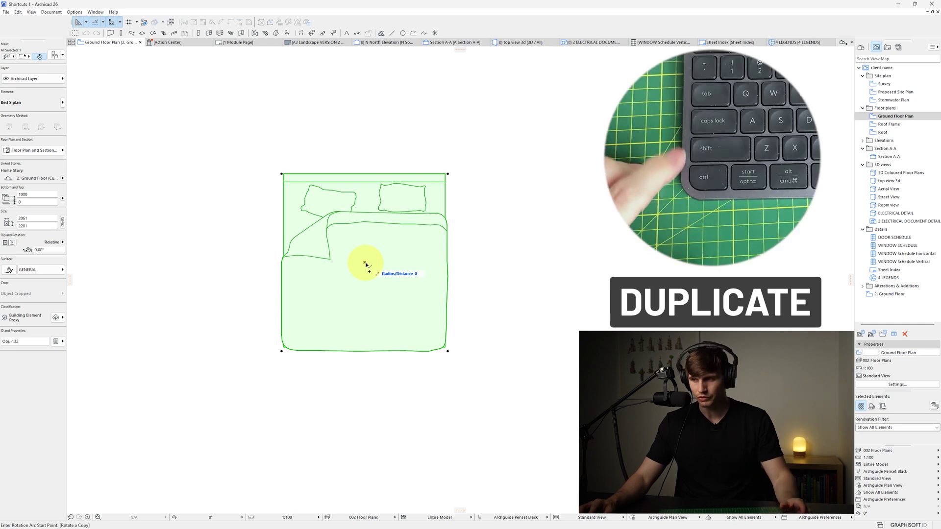
pyautogui.press('ctrl')
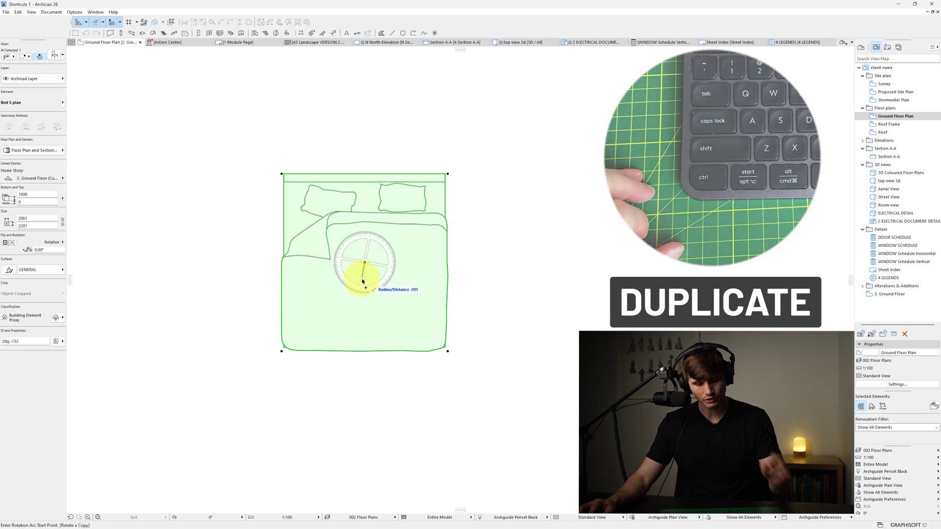
pyautogui.click(364, 351)
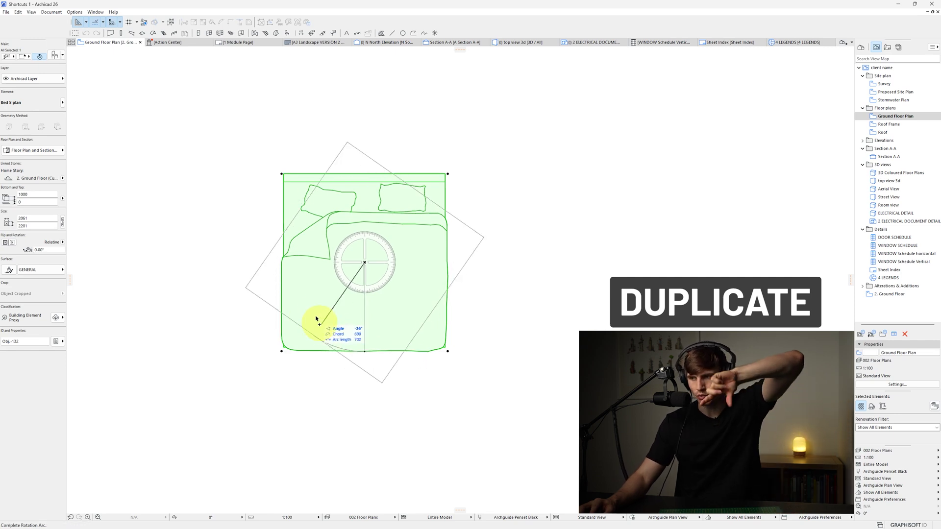
pyautogui.click(293, 266)
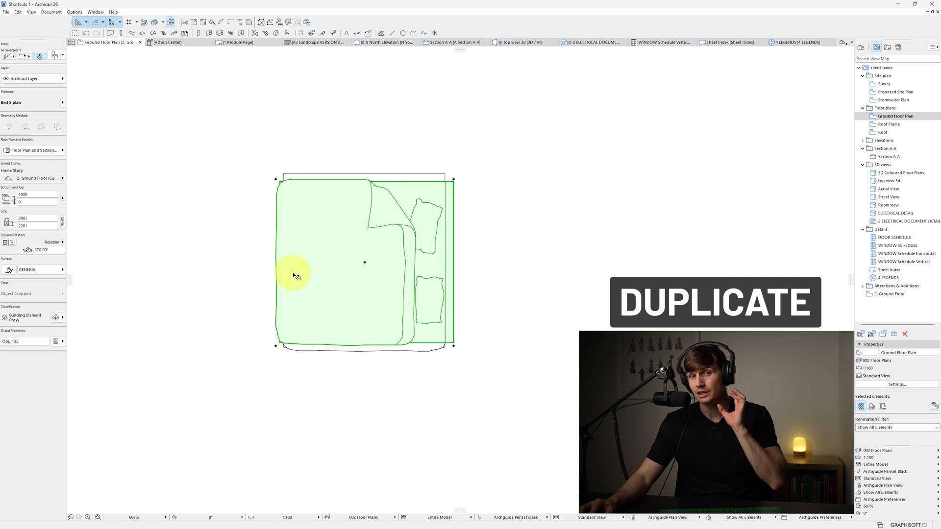
pyautogui.hotkey('ctrl', 'shift', 'd')
pyautogui.click(324, 275)
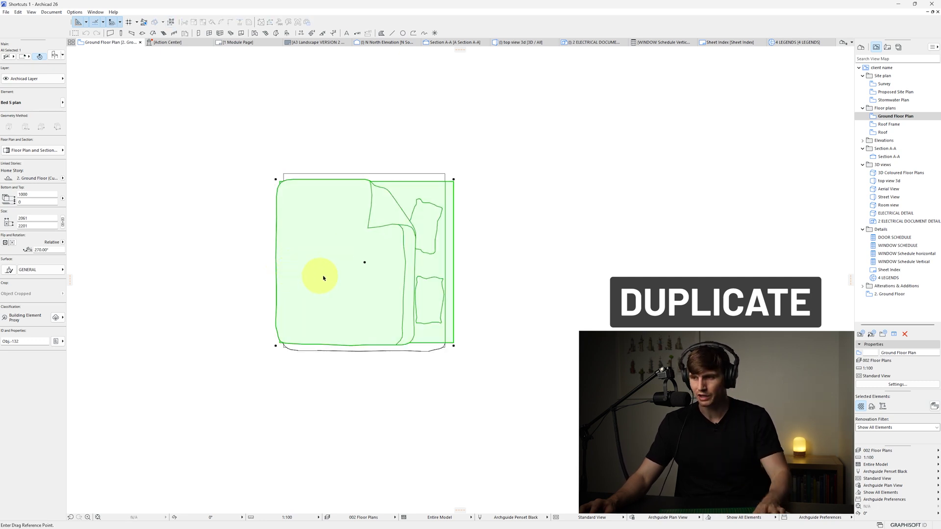
pyautogui.click(136, 275)
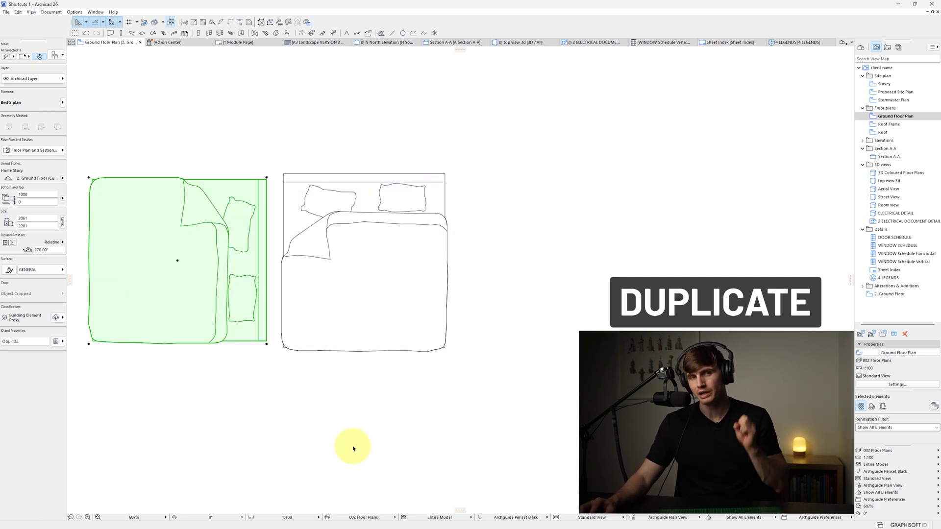
# Step: Delete the rotated bed copy, mirror a copy of the original along its left edge, then select the chair
pyautogui.press('Delete')
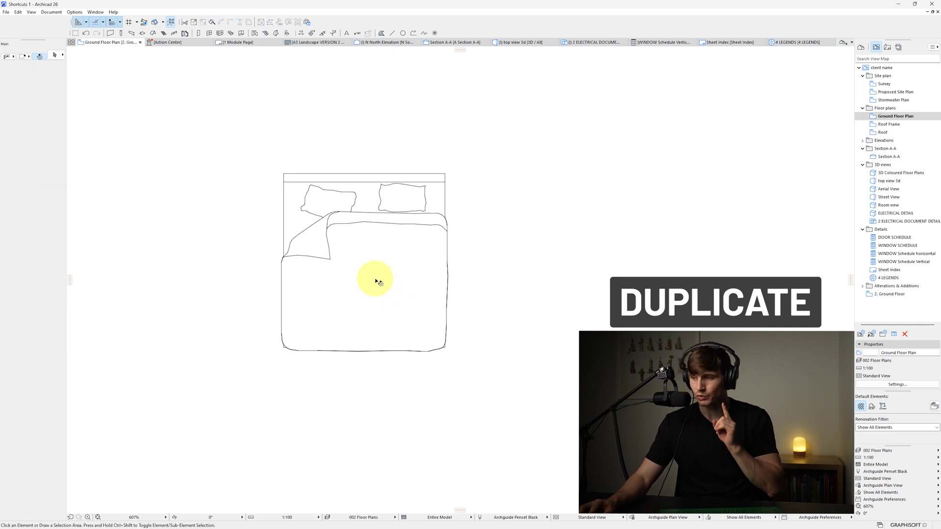
pyautogui.click(374, 281)
pyautogui.hotkey('ctrl', 'shift', 'm')
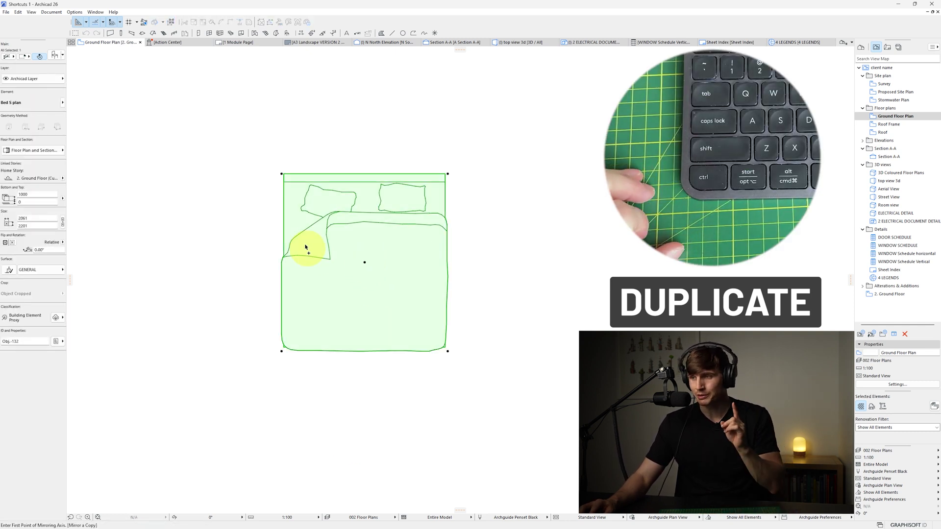
pyautogui.click(281, 174)
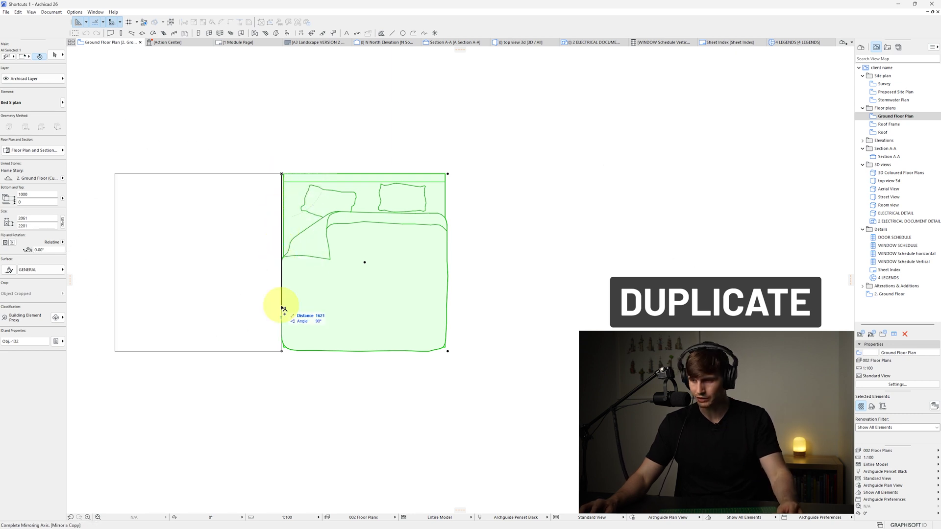
pyautogui.click(285, 324)
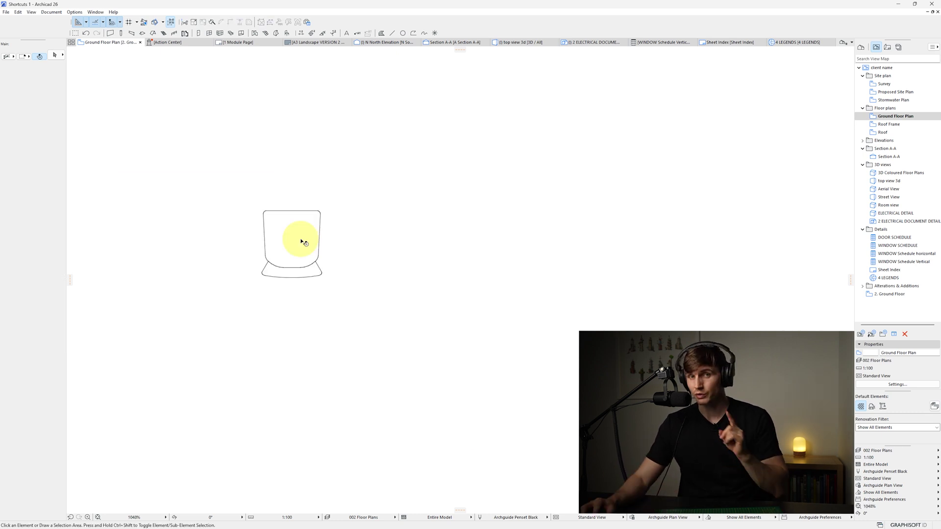
pyautogui.click(303, 242)
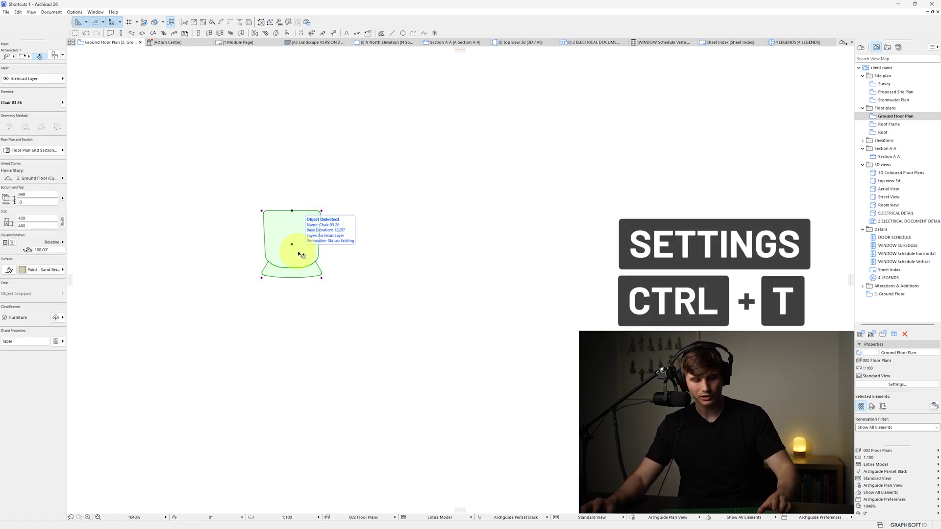
pyautogui.hotkey('ctrl', 't')
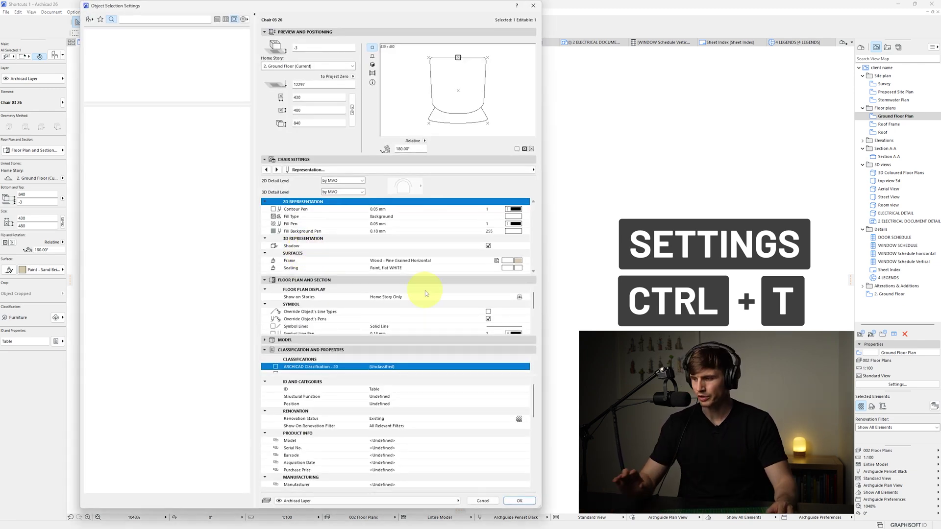
pyautogui.press('Escape')
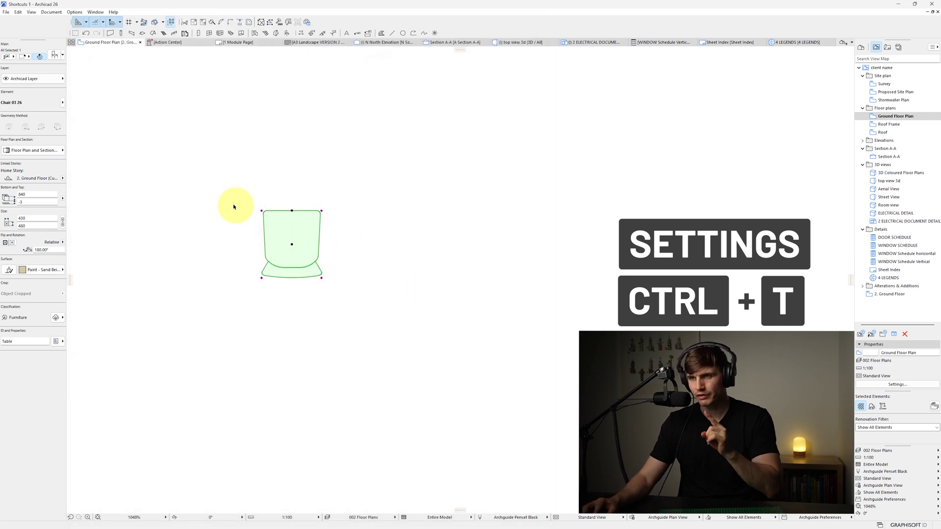
pyautogui.click(56, 57)
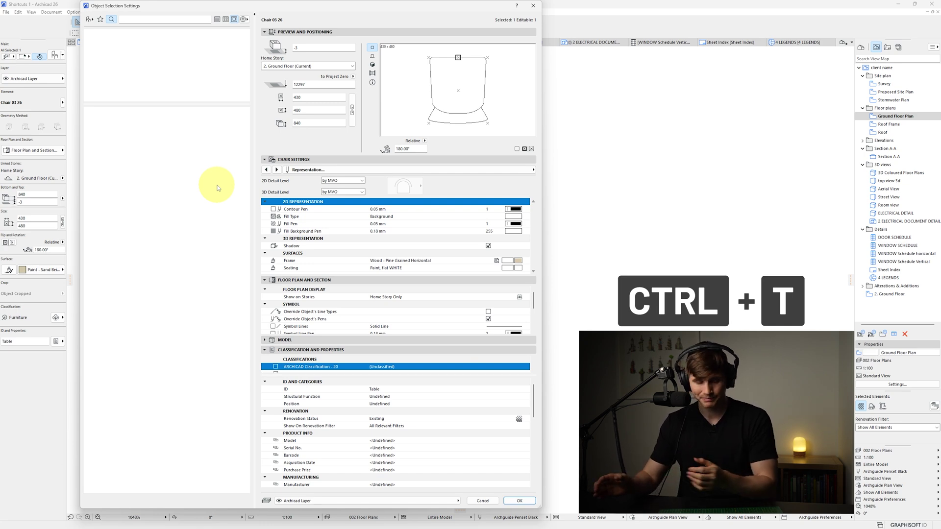
pyautogui.press('Escape')
pyautogui.hotkey('ctrl', 't')
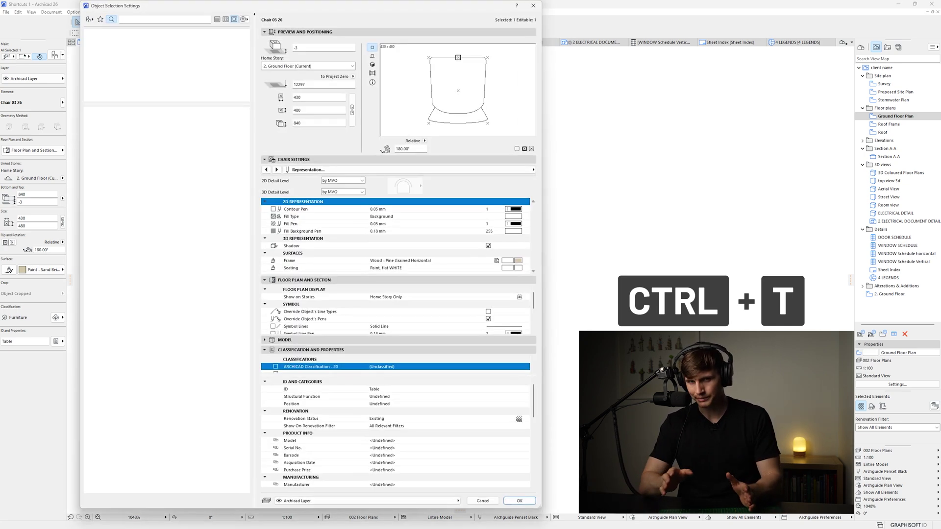
pyautogui.press('Escape')
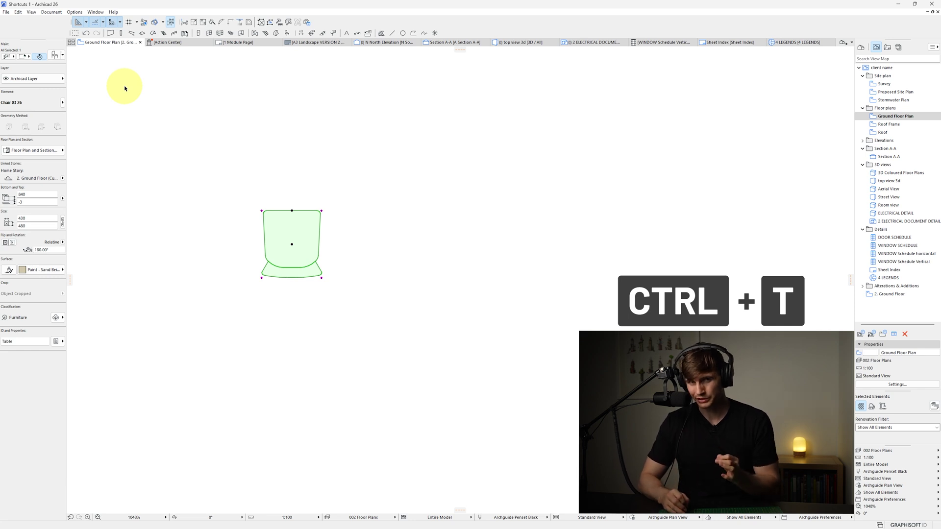
# Step: In Keyboard Shortcuts, list all commands by theme and find the Drag command
pyautogui.click(75, 12)
pyautogui.moveTo(95, 51)
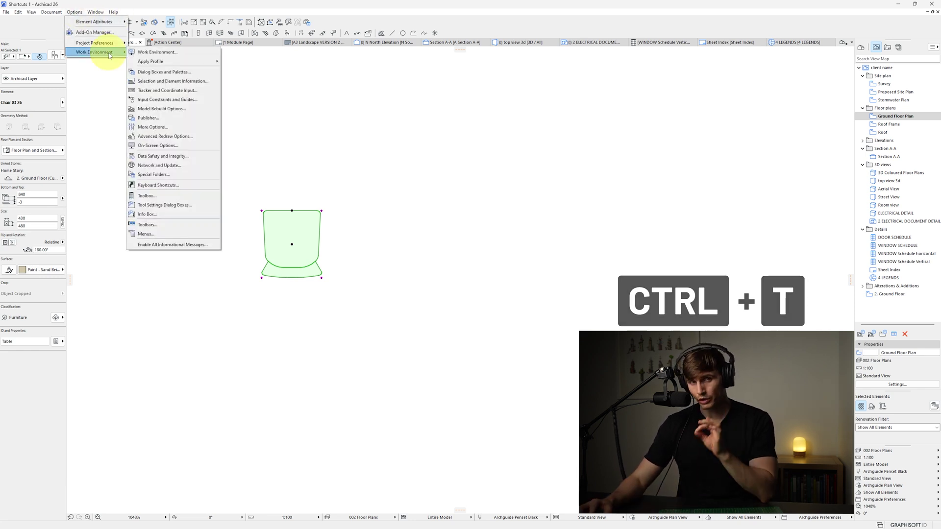
pyautogui.click(173, 186)
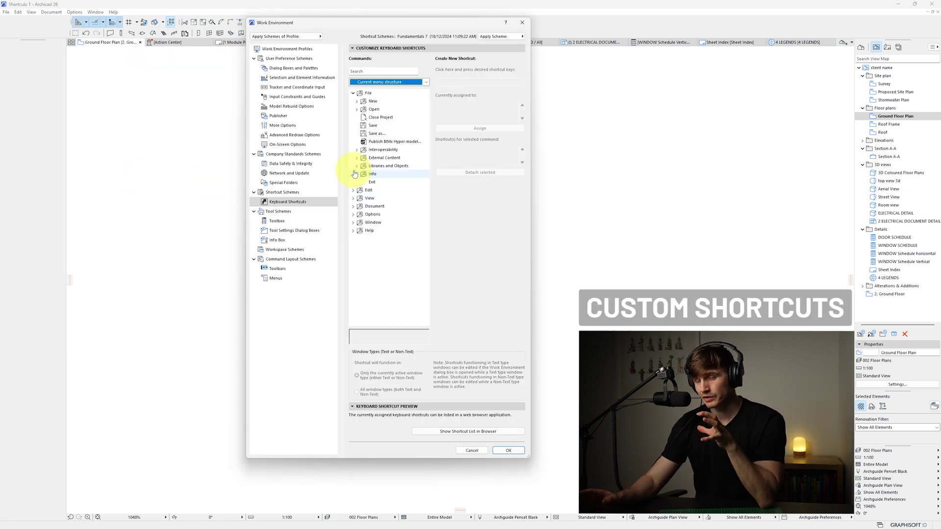
pyautogui.click(407, 82)
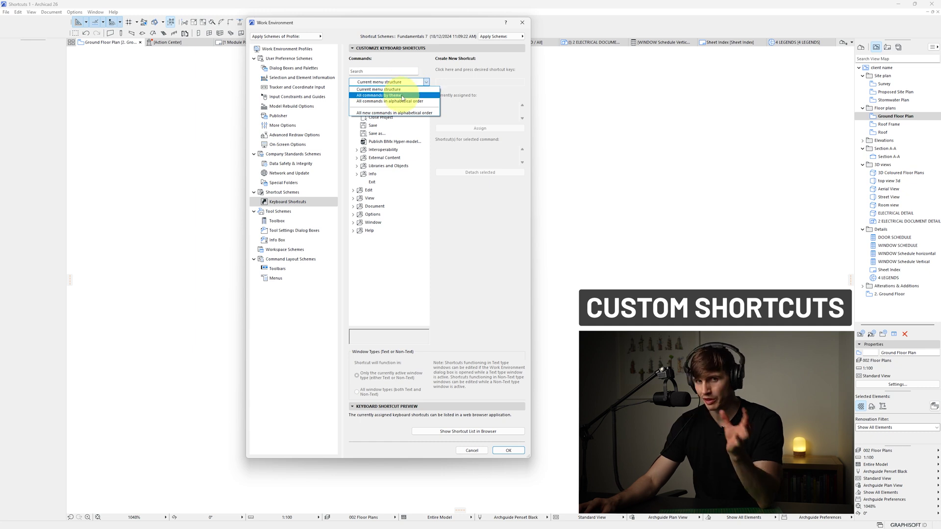
pyautogui.click(401, 96)
pyautogui.click(377, 70)
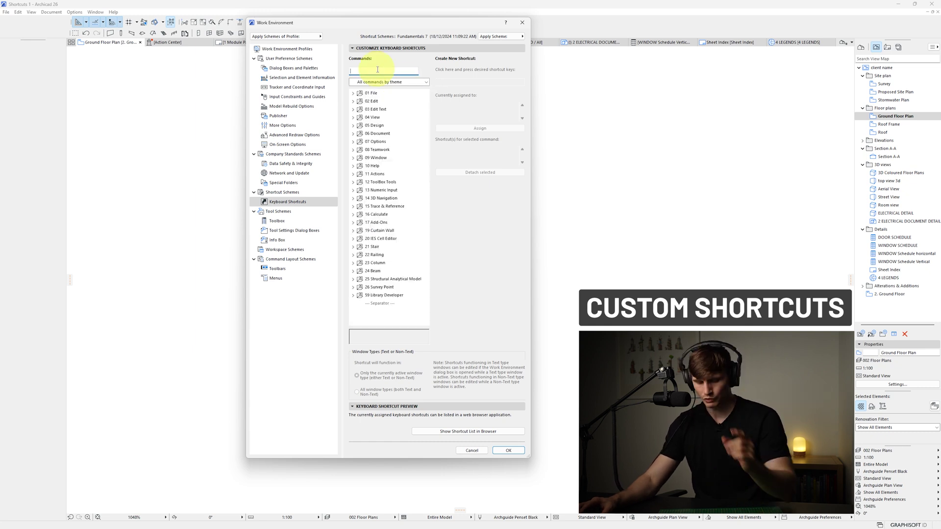
pyautogui.write('drag')
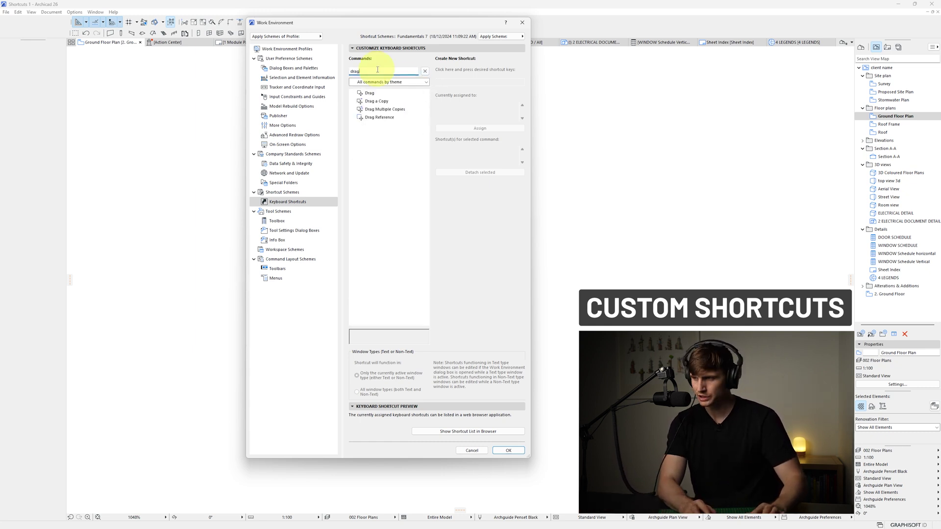
pyautogui.click(383, 95)
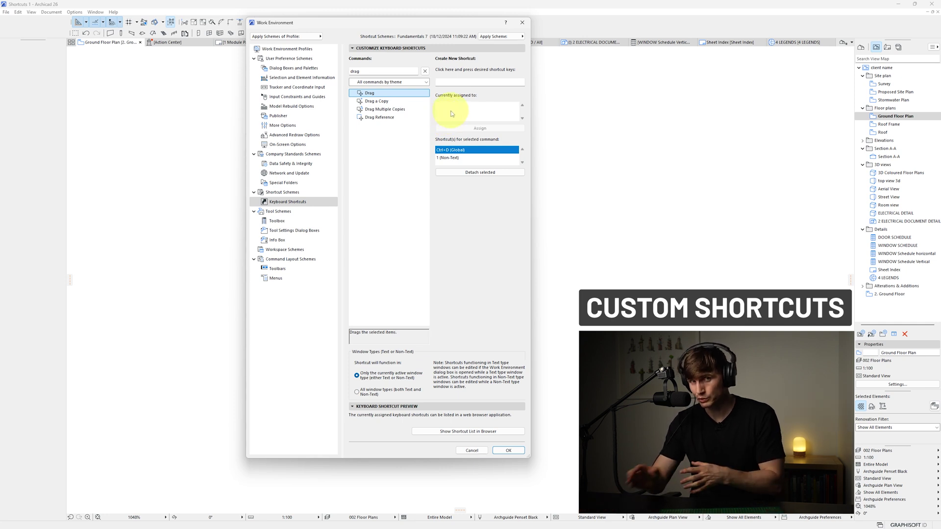
# Step: Assign Q to Drag despite its conflict with Force Snap Reference
pyautogui.click(451, 114)
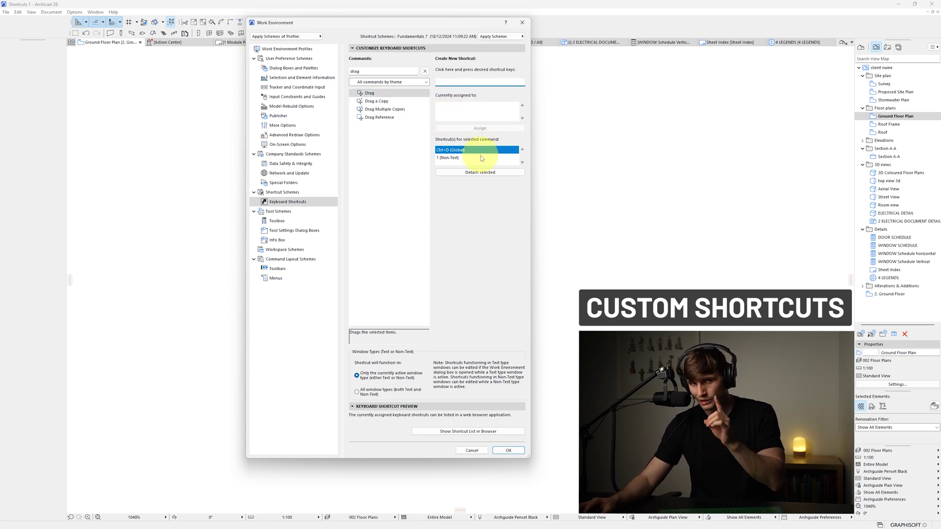
pyautogui.press('q')
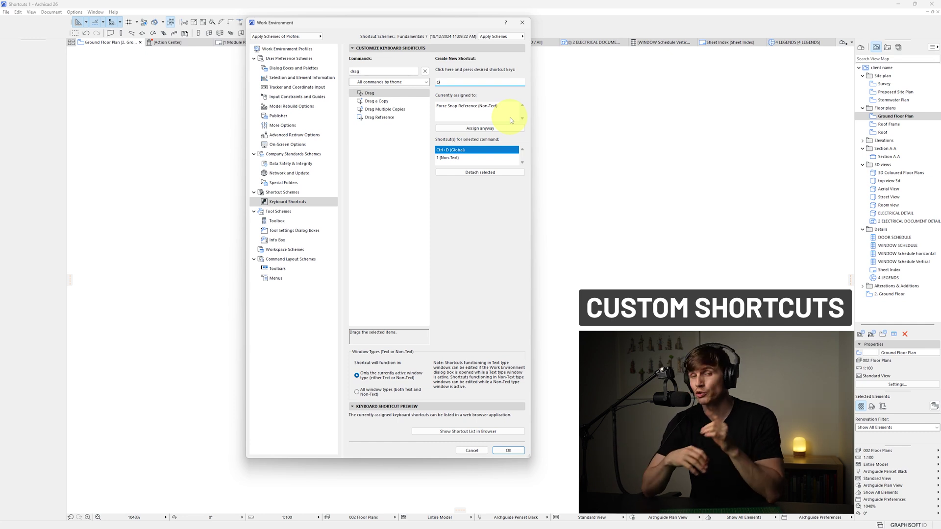
pyautogui.click(502, 129)
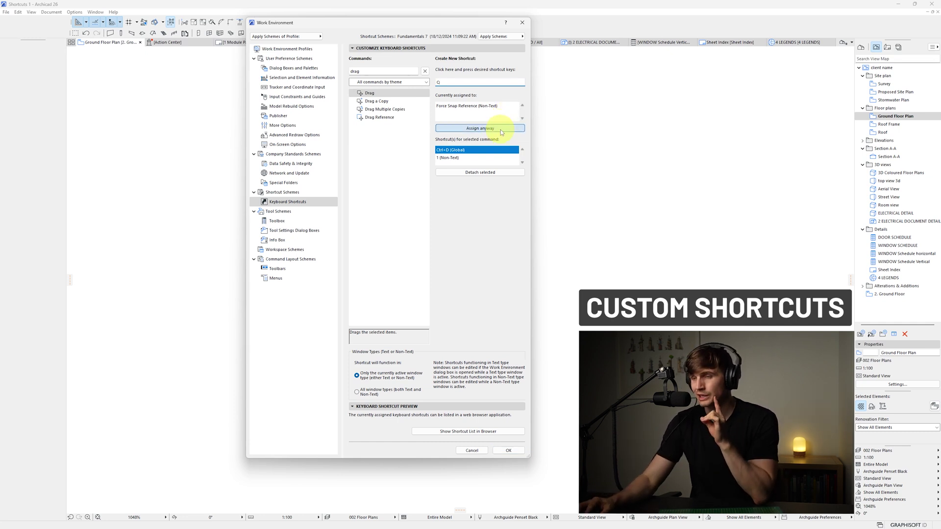
# Step: Confirm the shortcut change and drag the chair to the right using the new Q shortcut
pyautogui.click(510, 450)
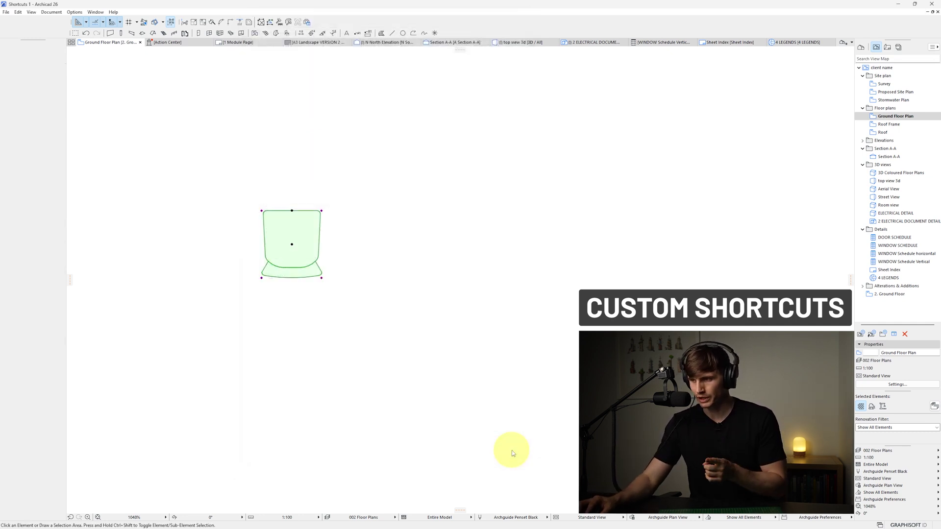
pyautogui.press('Escape')
pyautogui.click(297, 230)
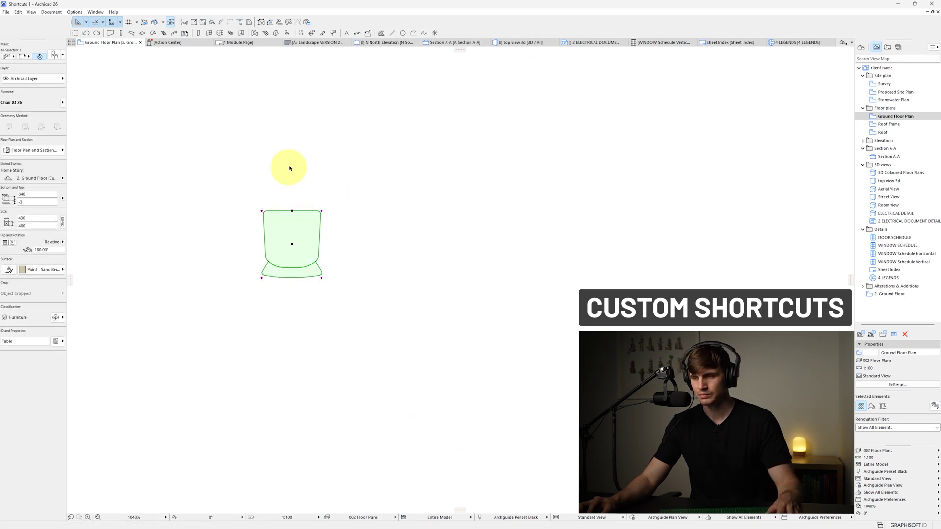
pyautogui.press('q')
pyautogui.click(294, 156)
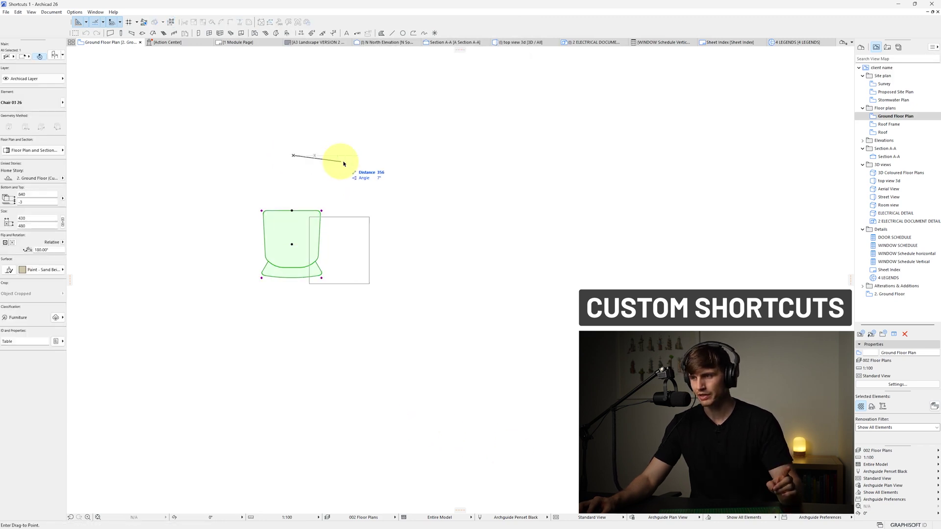
pyautogui.click(376, 159)
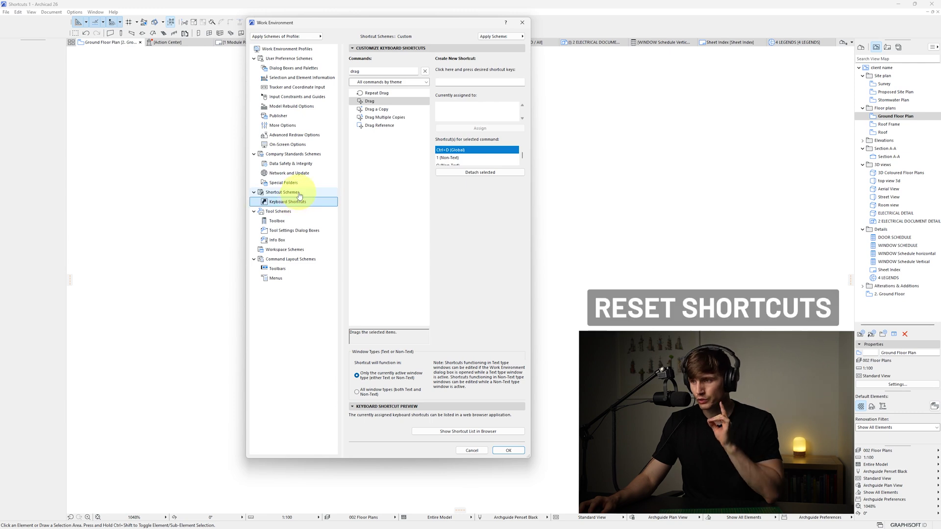
# Step: Reset the shortcuts by applying the Standard Shortcuts 26 scheme
pyautogui.click(297, 192)
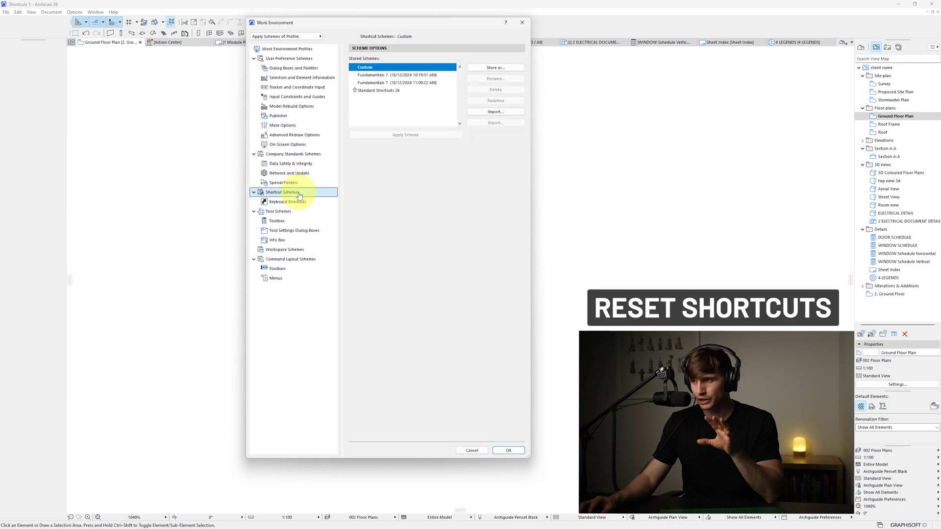
pyautogui.doubleClick(389, 93)
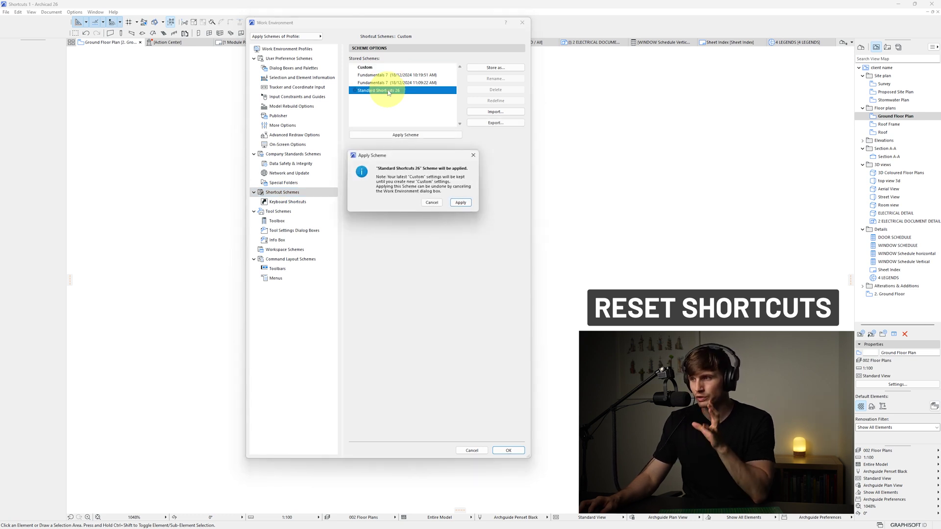
pyautogui.click(461, 203)
# Step: Give Drag the Q shortcut again, assigning it anyway, and return to Shortcut Schemes
pyautogui.click(284, 202)
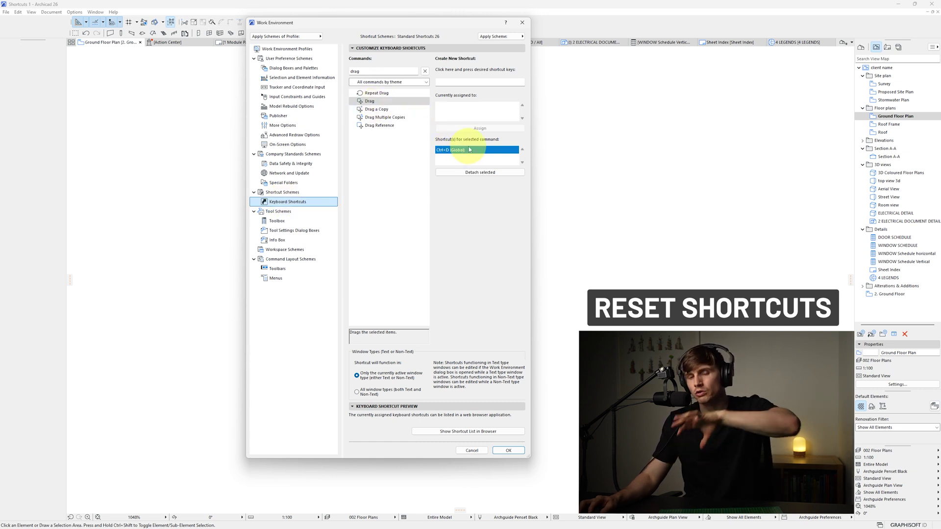
pyautogui.click(456, 82)
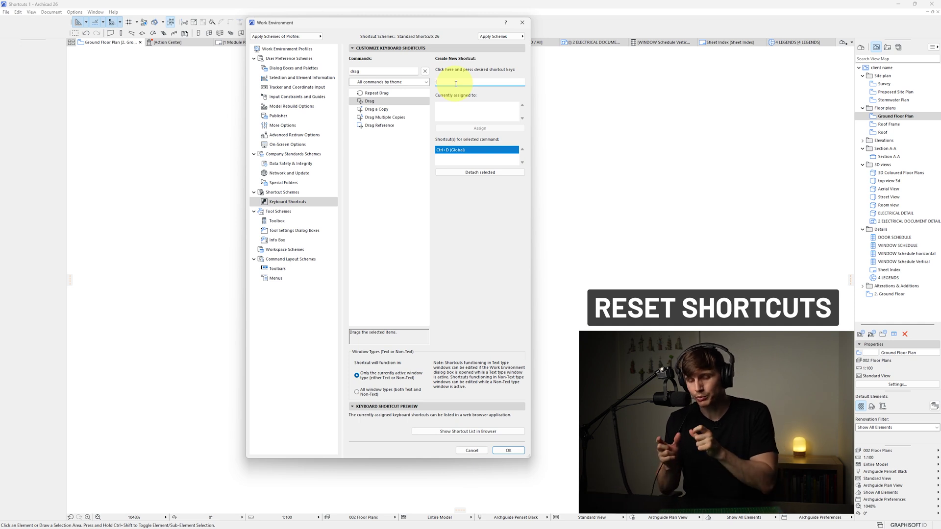
pyautogui.press('q')
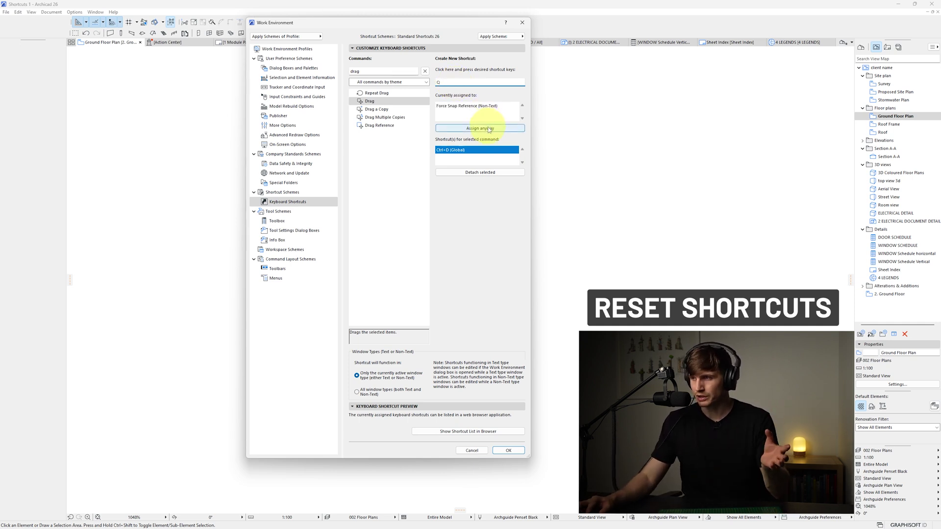
pyautogui.click(488, 129)
pyautogui.click(297, 193)
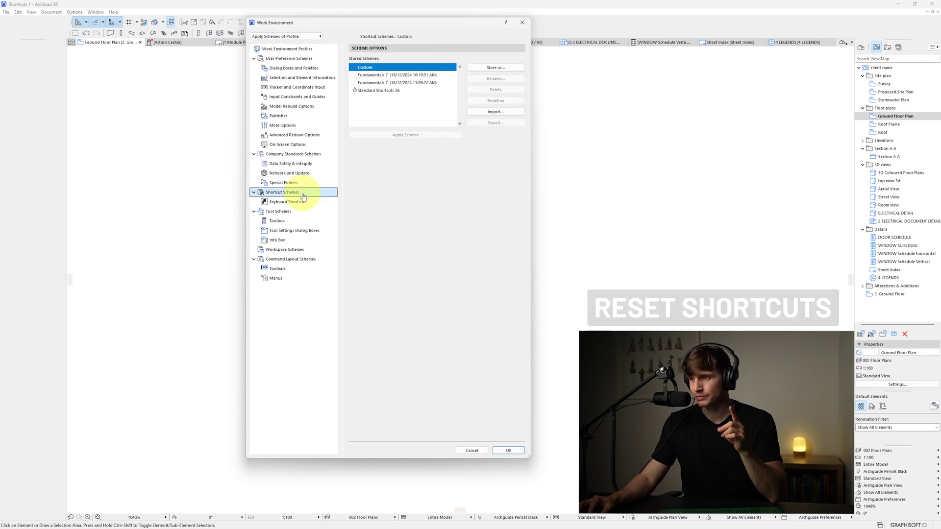
# Step: Store the current shortcuts as a scheme named 'Arch shortcuts'
pyautogui.click(491, 68)
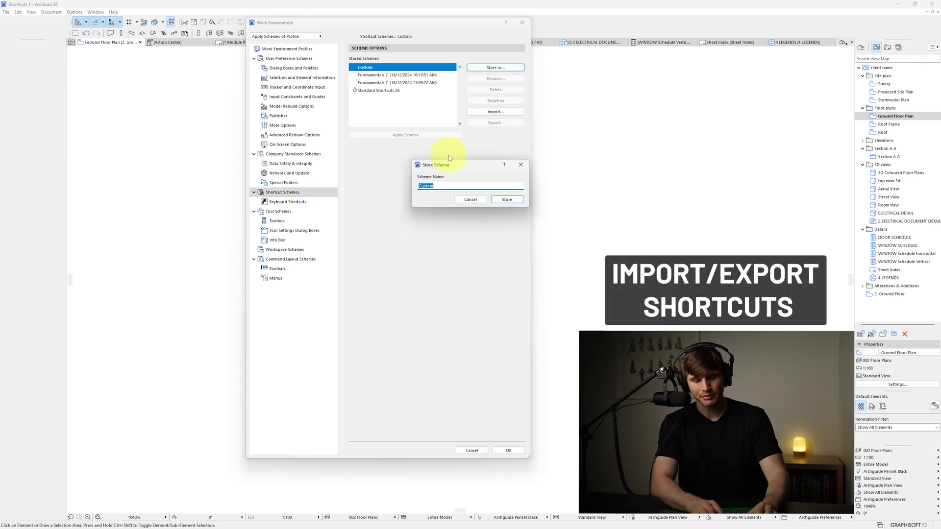
pyautogui.write('Arch shortcuts')
pyautogui.click(515, 202)
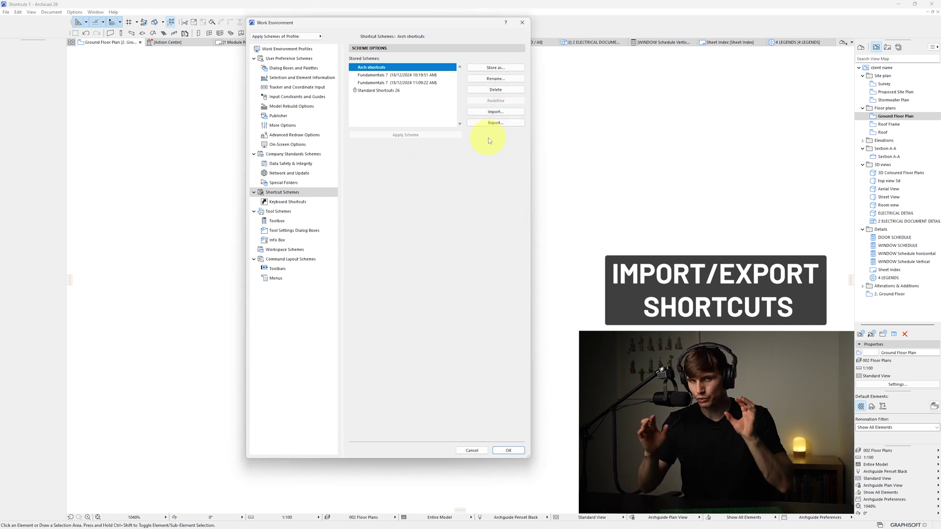
# Step: Close the Export options without exporting and import the Fundamentals 7 scheme
pyautogui.click(498, 123)
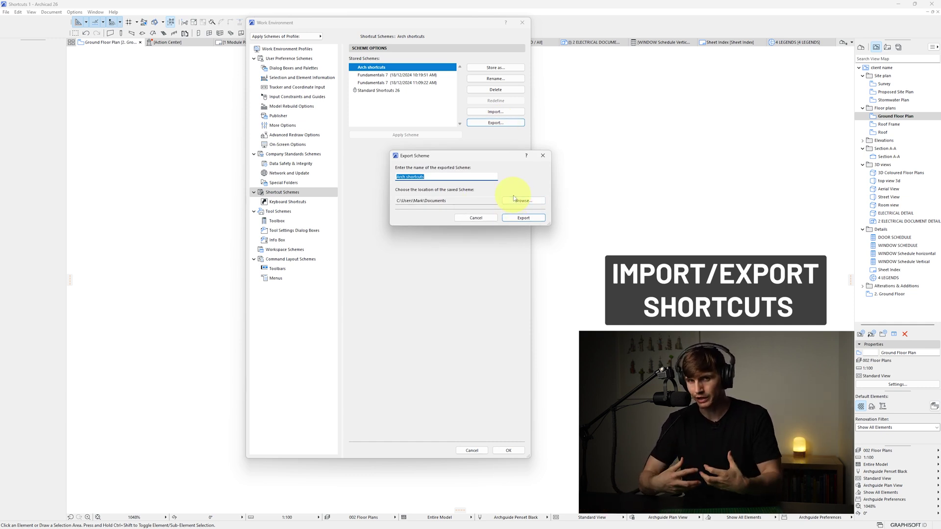
pyautogui.click(542, 155)
pyautogui.click(520, 114)
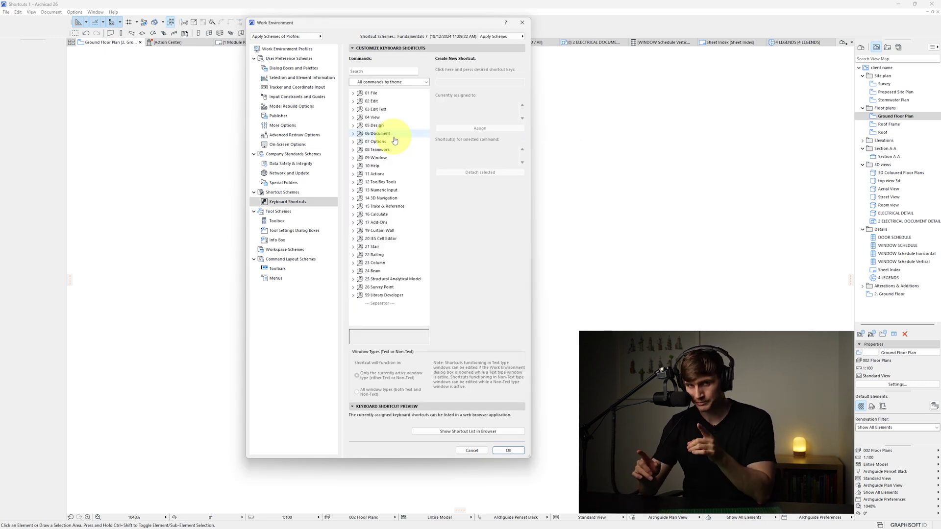
# Step: Find the Split command and add C as a second shortcut alongside 4
pyautogui.click(380, 71)
pyautogui.write('split')
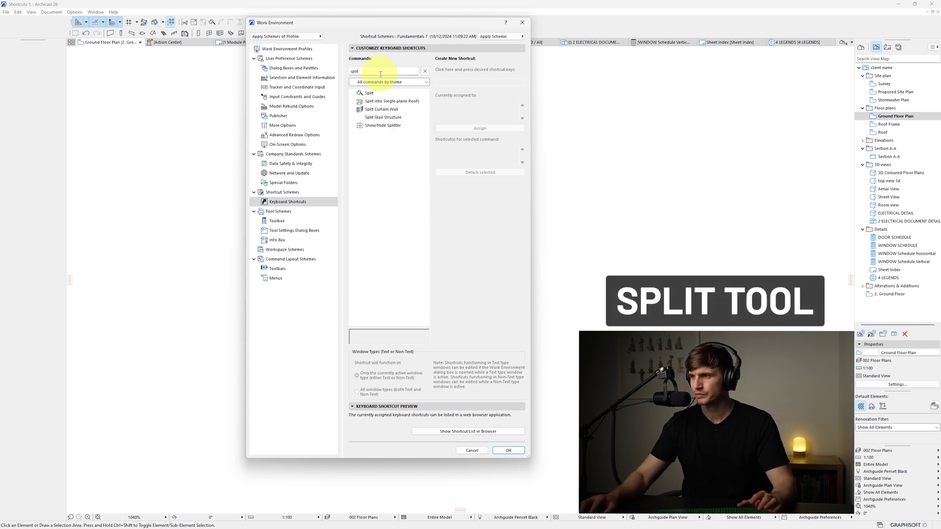
pyautogui.click(368, 93)
pyautogui.click(479, 81)
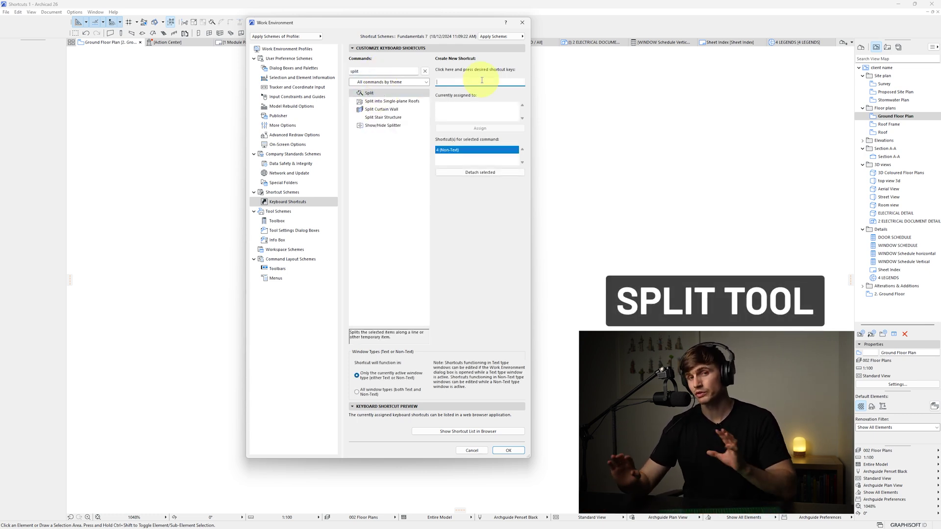
pyautogui.press('c')
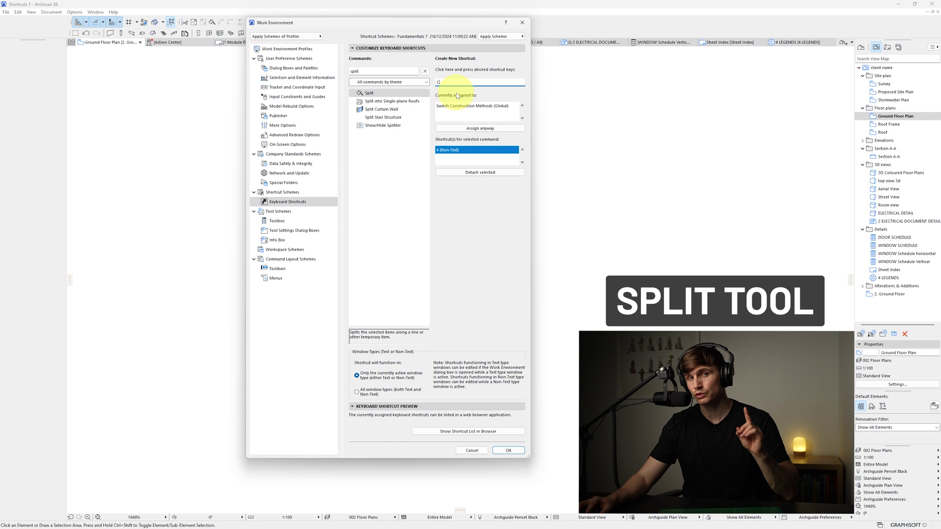
pyautogui.click(476, 129)
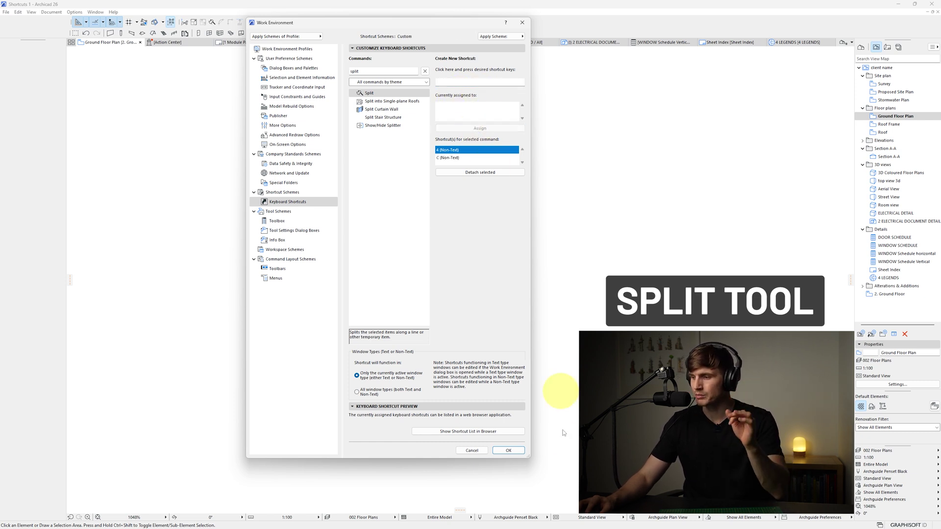
# Step: Split the cavity brick wall vertically with the new C shortcut, keeping its right part
pyautogui.click(508, 450)
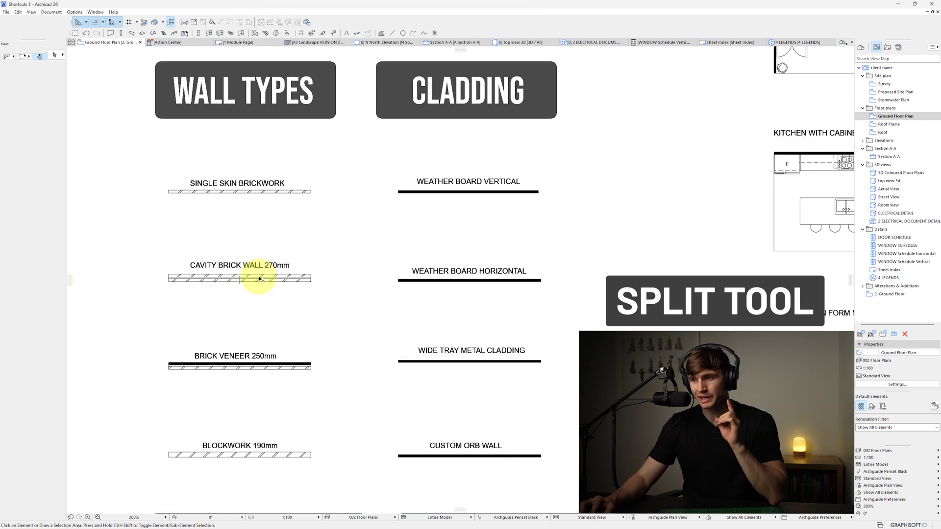
pyautogui.click(261, 281)
pyautogui.press('c')
pyautogui.click(239, 304)
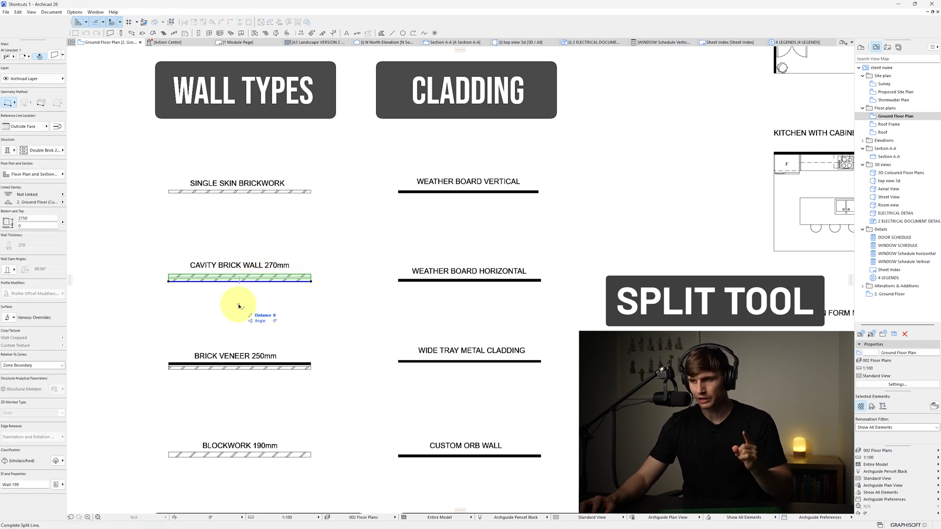
pyautogui.click(240, 225)
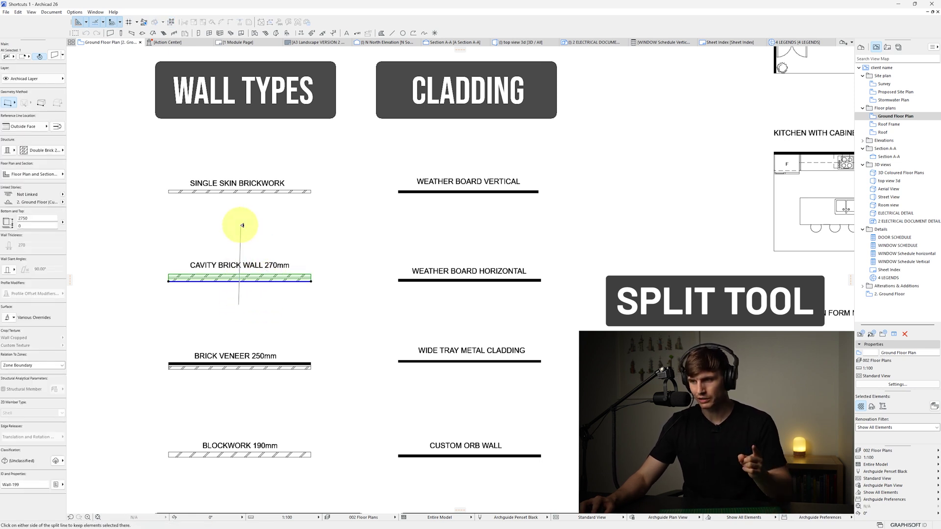
pyautogui.click(309, 222)
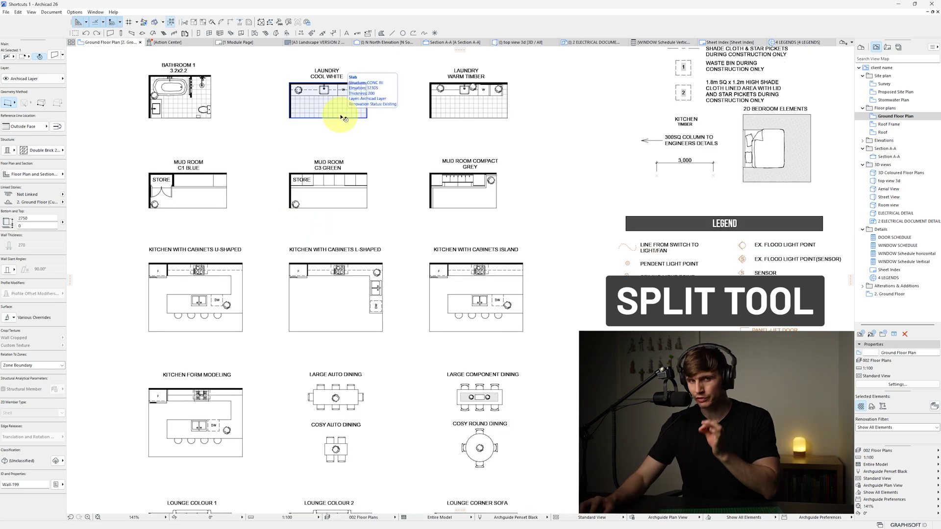
# Step: Split the Laundry Cool White slab vertically with Ctrl+Shift+9, keeping its right part
pyautogui.click(343, 117)
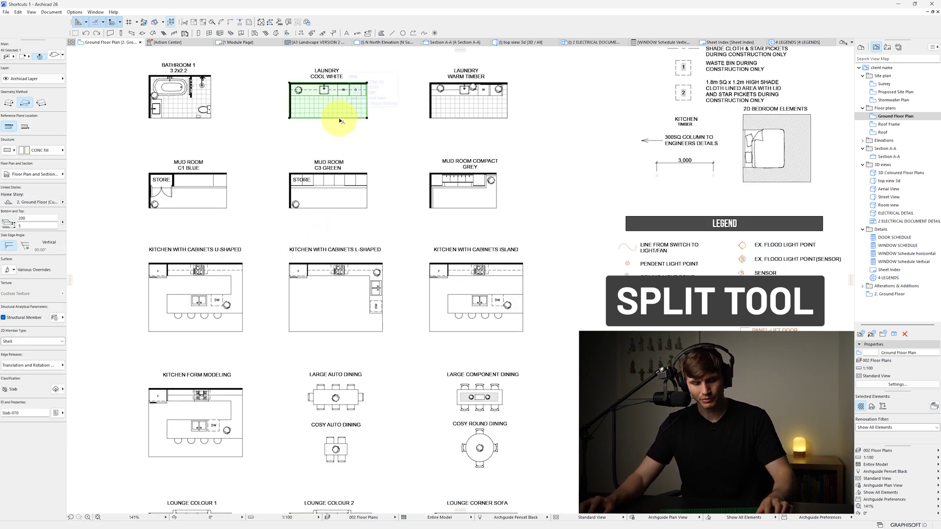
pyautogui.hotkey('ctrl', 'shift', '9')
pyautogui.click(326, 131)
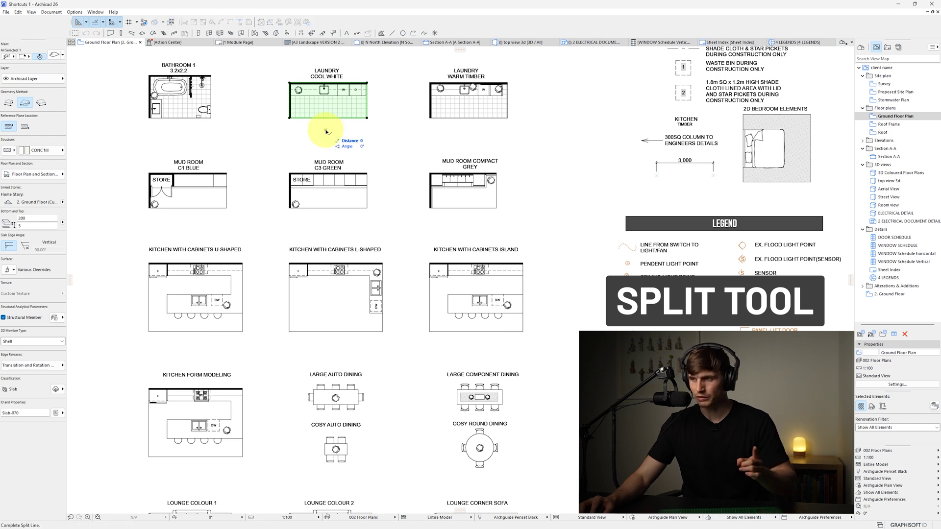
pyautogui.click(328, 60)
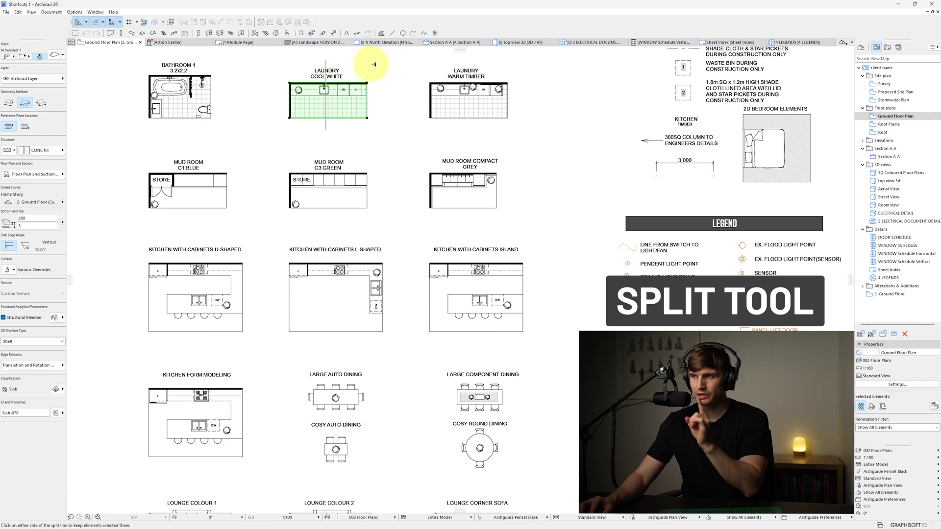
pyautogui.click(392, 65)
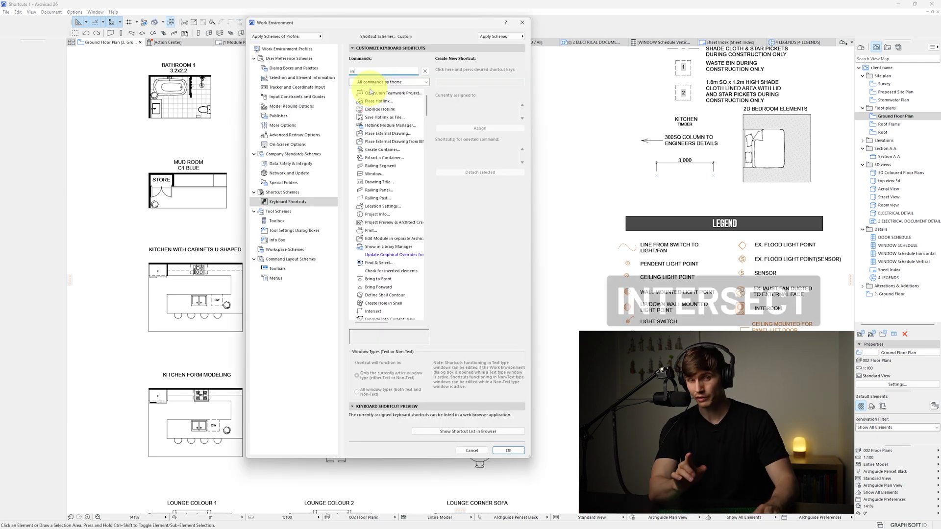
# Step: Assign the I key as a shortcut for the Intersect command in Keyboard Shortcuts
pyautogui.write('ters')
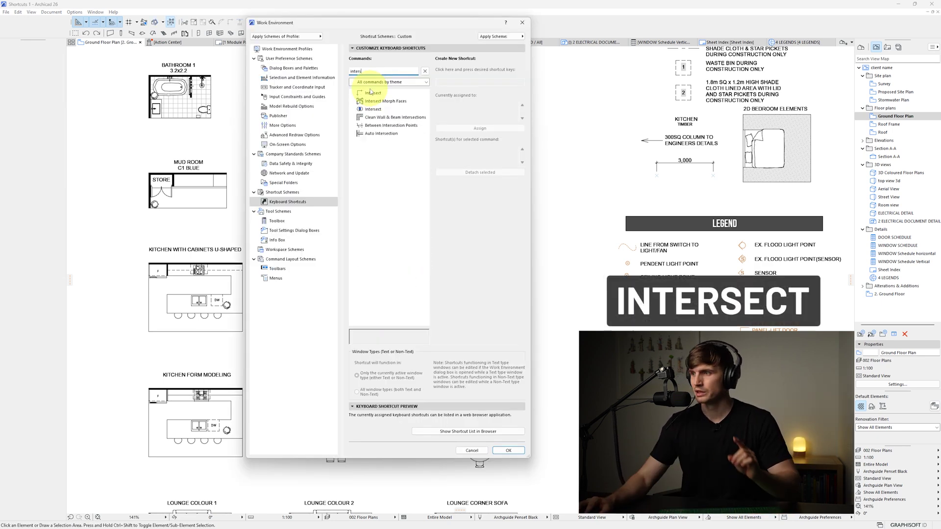
pyautogui.click(373, 93)
pyautogui.click(460, 82)
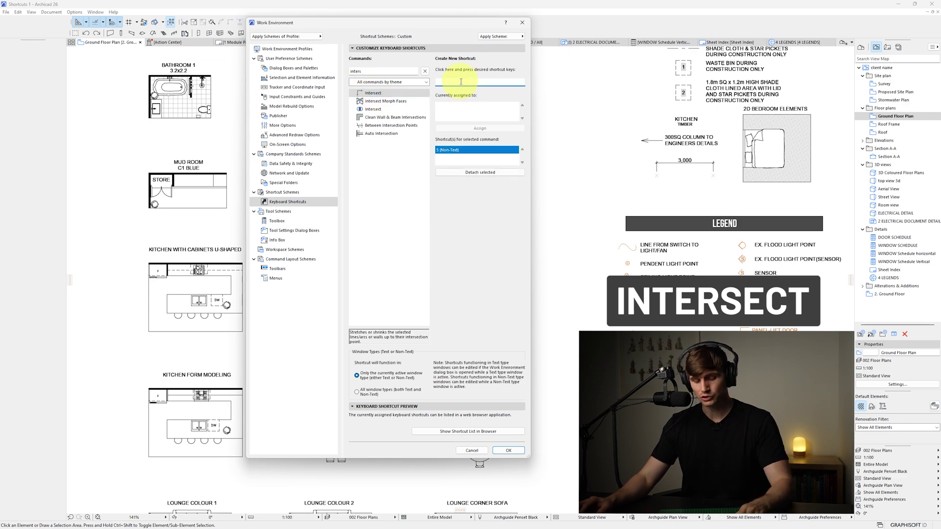
pyautogui.click(480, 128)
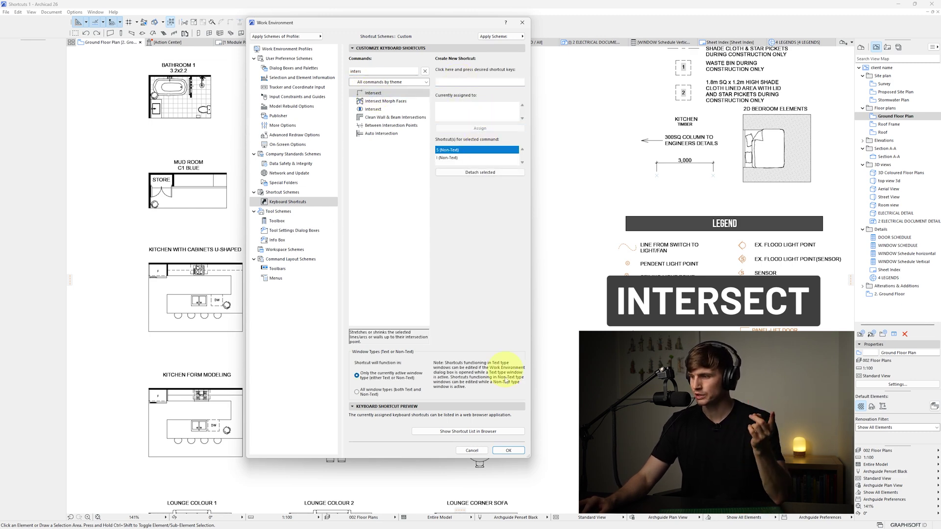
pyautogui.click(509, 451)
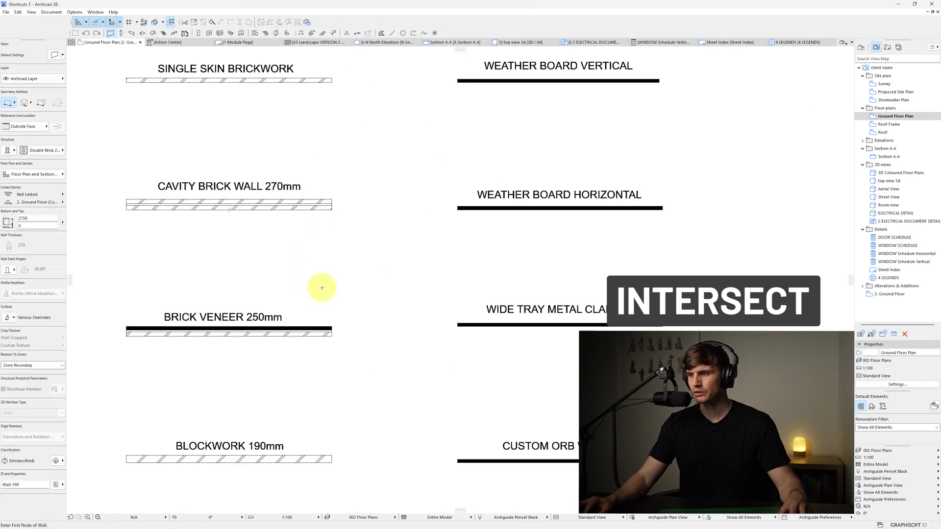
# Step: Draw a short vertical wall and intersect it with the cavity brick wall into an L-corner
pyautogui.click(322, 287)
pyautogui.click(330, 237)
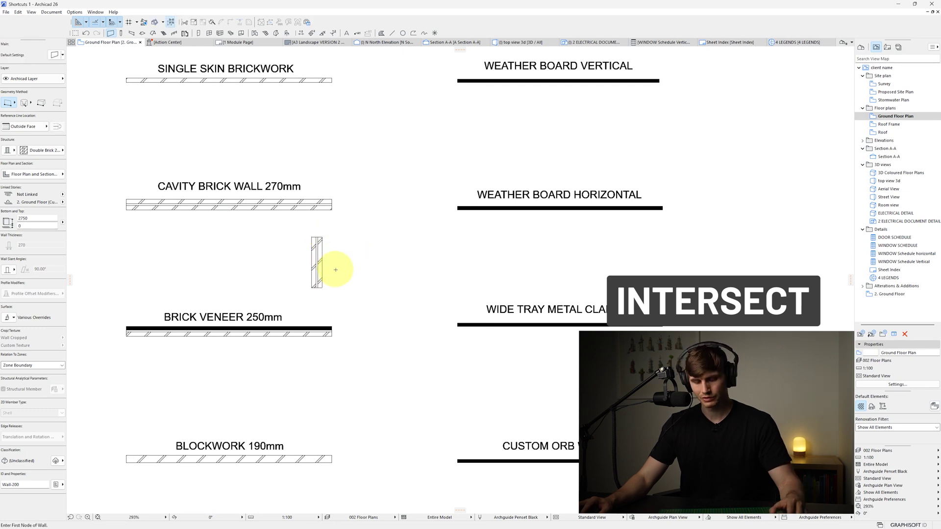
pyautogui.press('i')
pyautogui.click(315, 201)
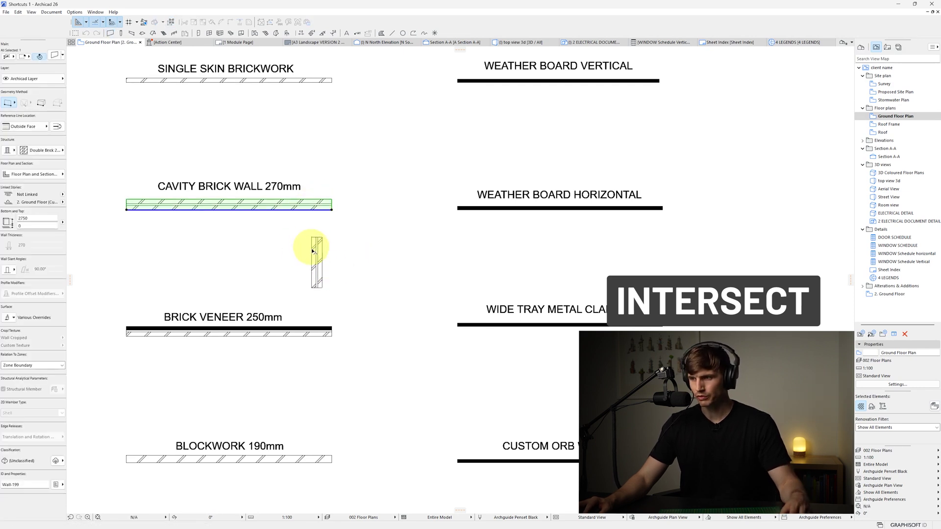
pyautogui.keyDown('shift'); pyautogui.click(317, 254); pyautogui.keyUp('shift')
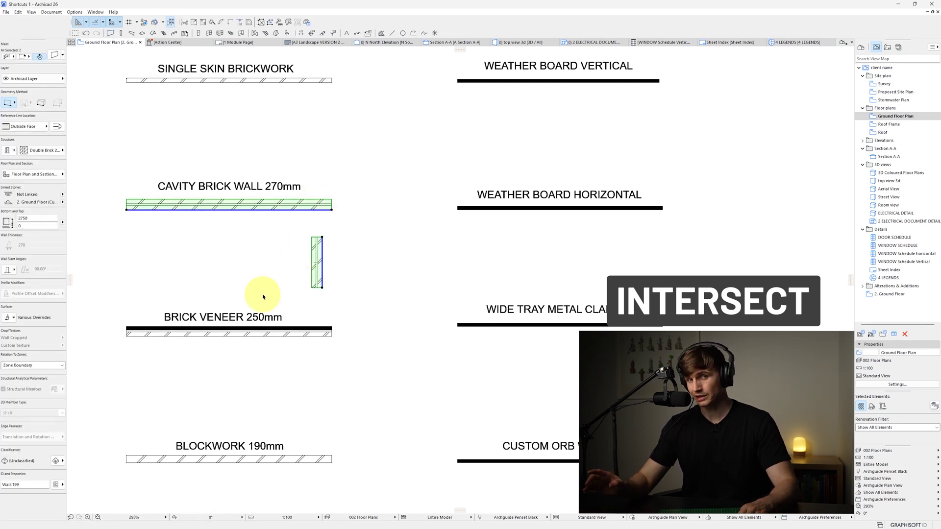
pyautogui.press('i')
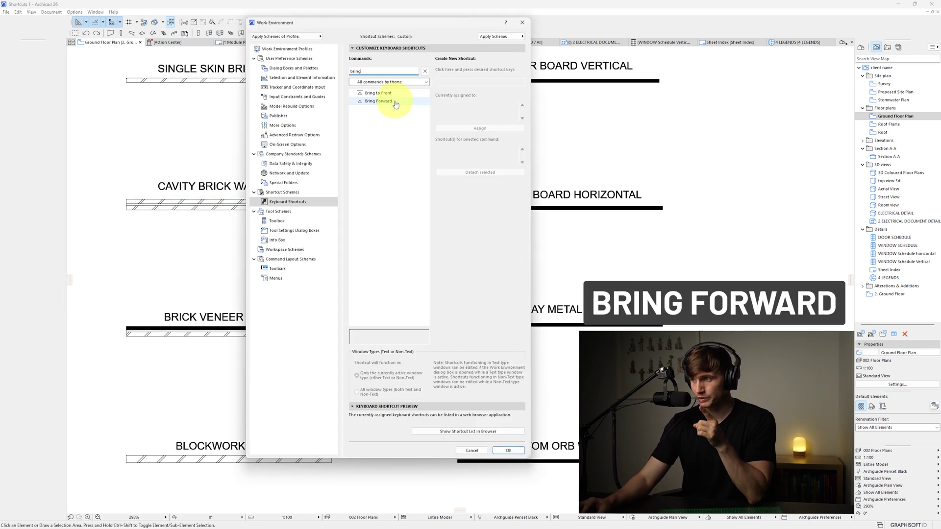
# Step: Assign ] to Bring Forward despite its existing use, then select the dining table rectangle
pyautogui.click(387, 102)
pyautogui.click(447, 83)
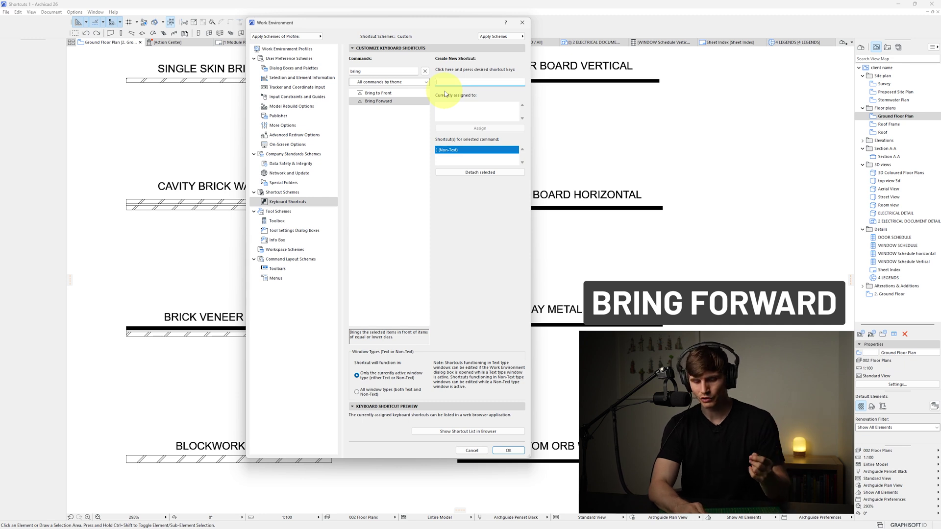
pyautogui.press(']')
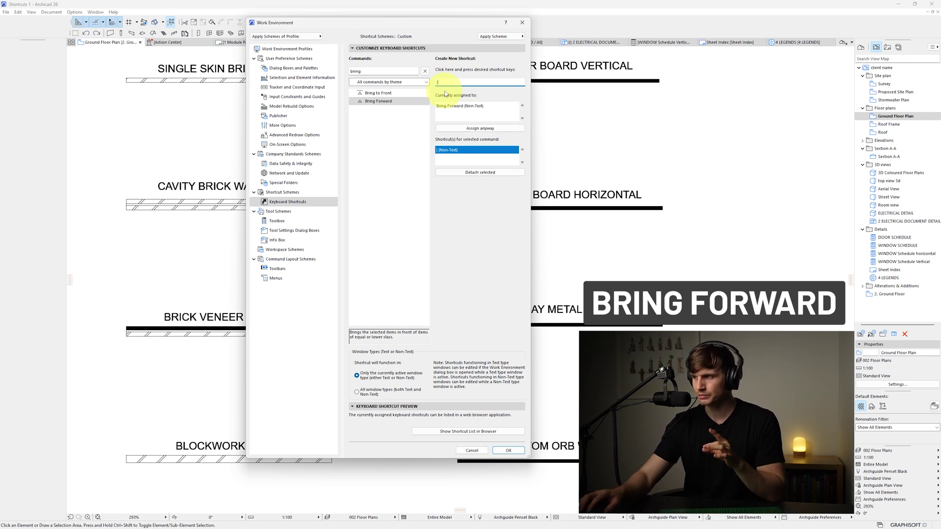
pyautogui.click(484, 129)
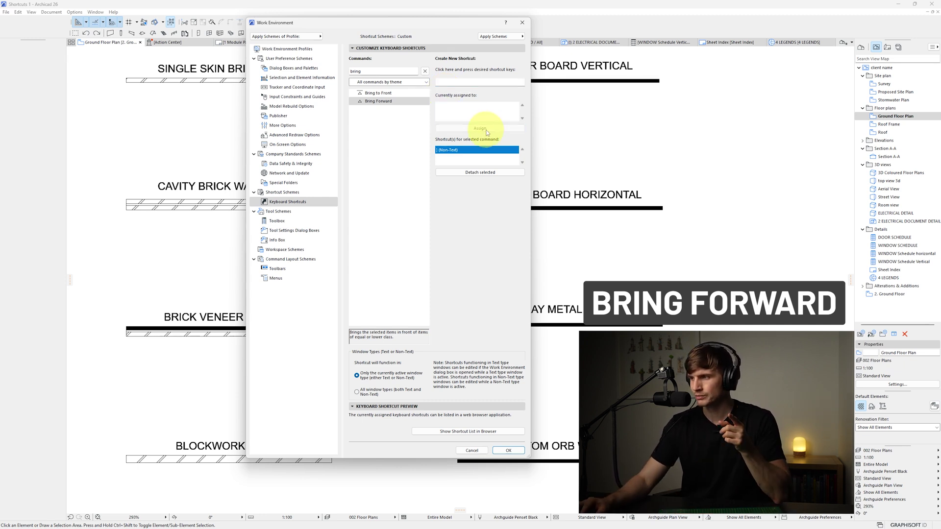
pyautogui.click(508, 451)
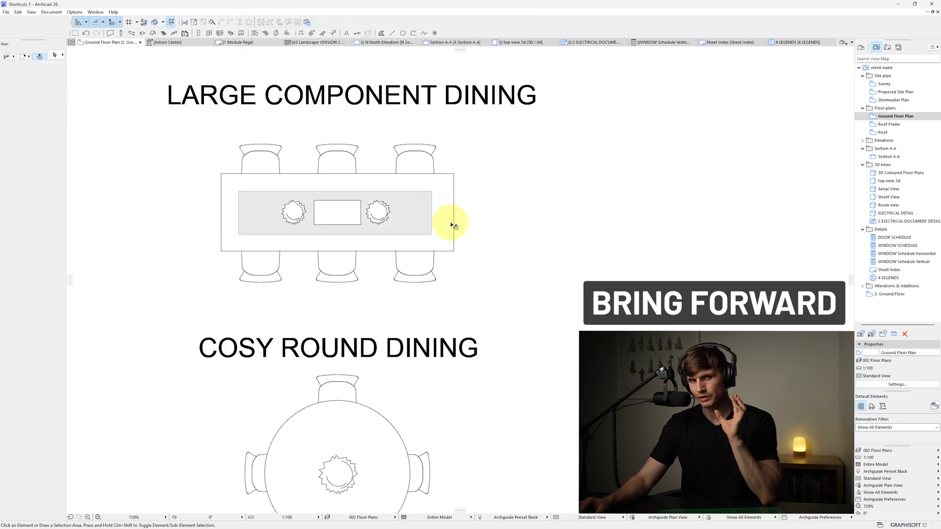
pyautogui.click(448, 224)
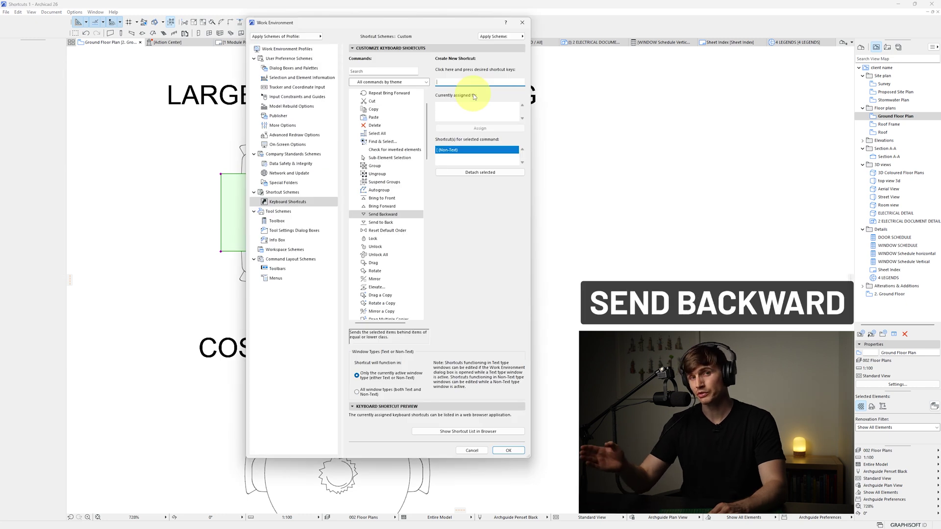
# Step: Assign the [ key to Send Backward despite its existing assignment
pyautogui.press('[')
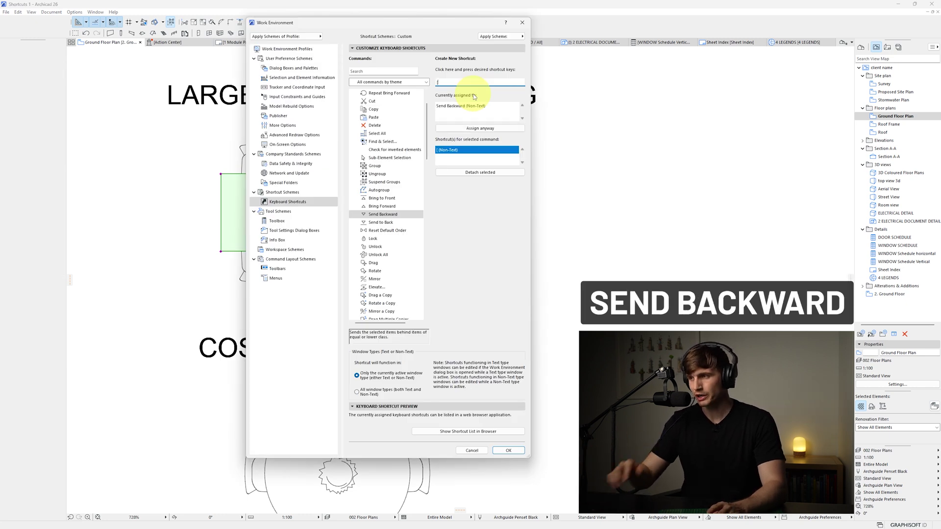
pyautogui.click(485, 129)
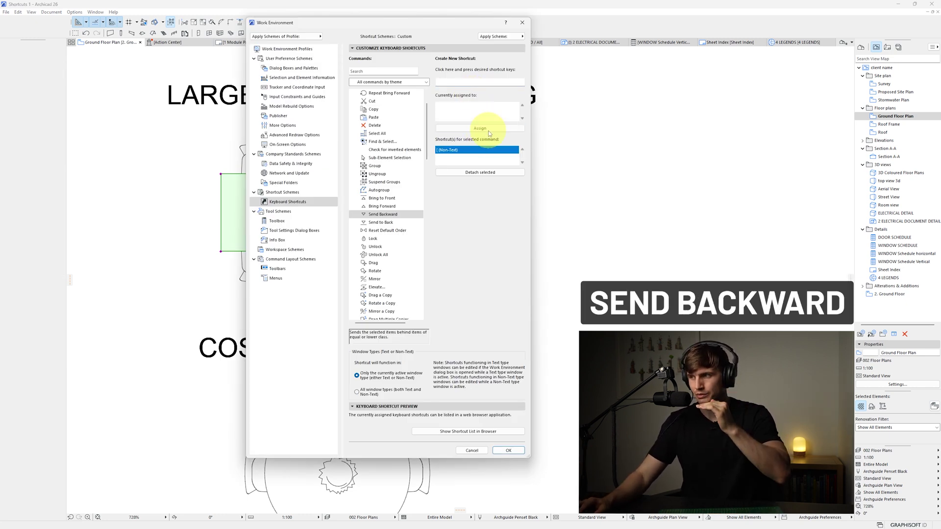
pyautogui.click(510, 450)
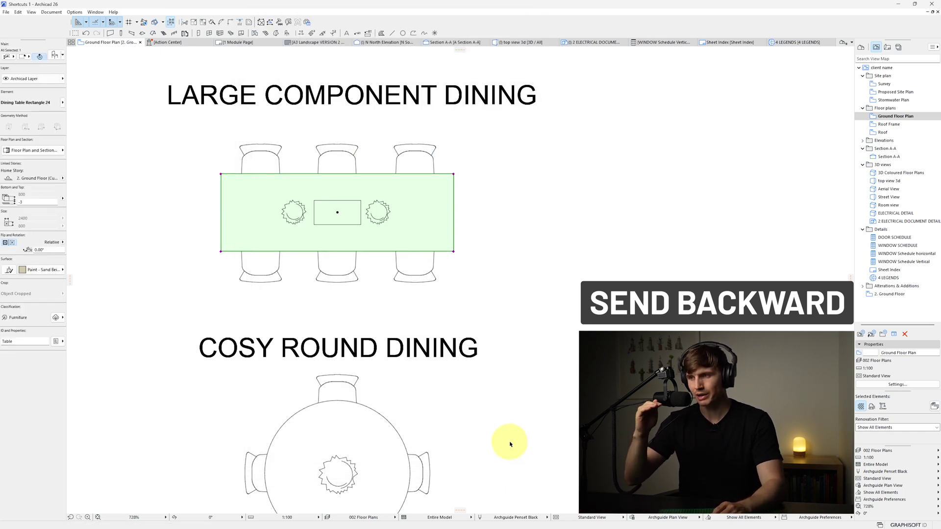
# Step: Send the dining table rectangle behind the chairs, testing [ and ], then deselect it
pyautogui.press('[')
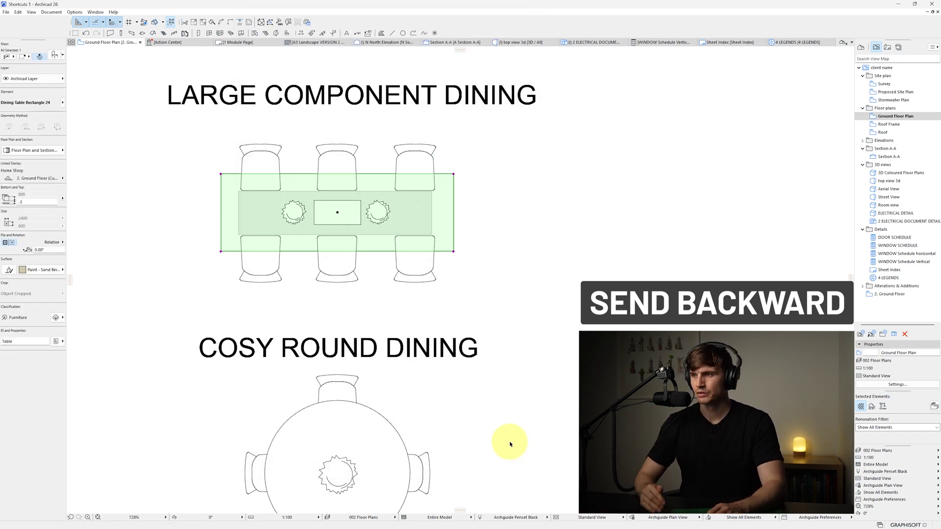
pyautogui.press('[')
pyautogui.press(']')
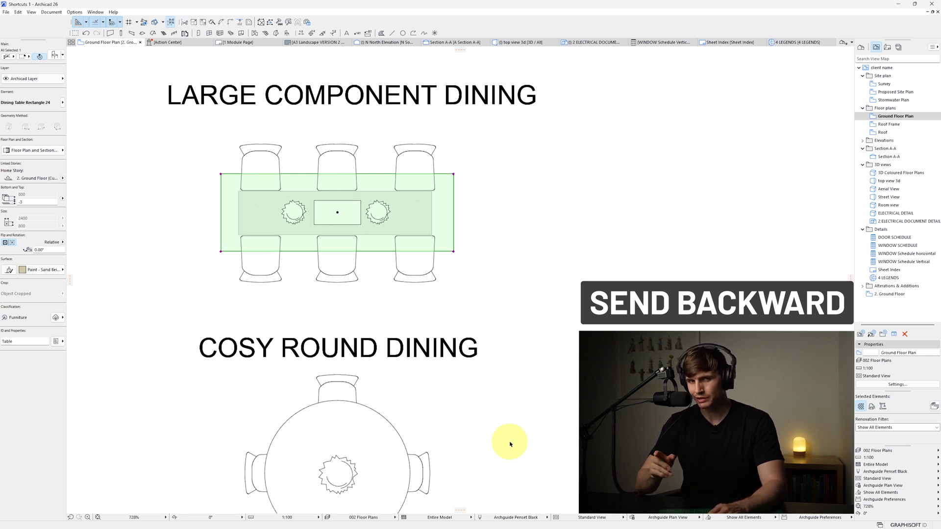
pyautogui.scroll(-1, 478, 248)
pyautogui.click(478, 248)
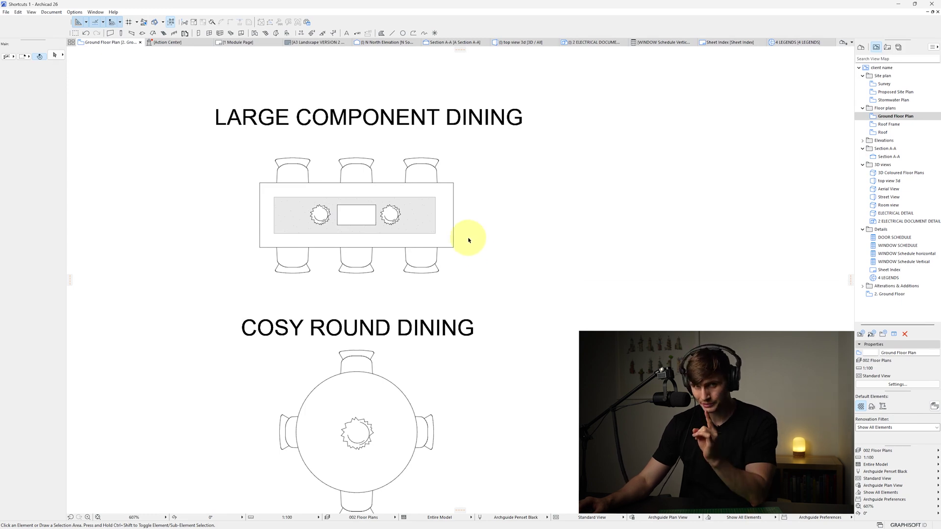
pyautogui.click(245, 292)
pyautogui.click(481, 258)
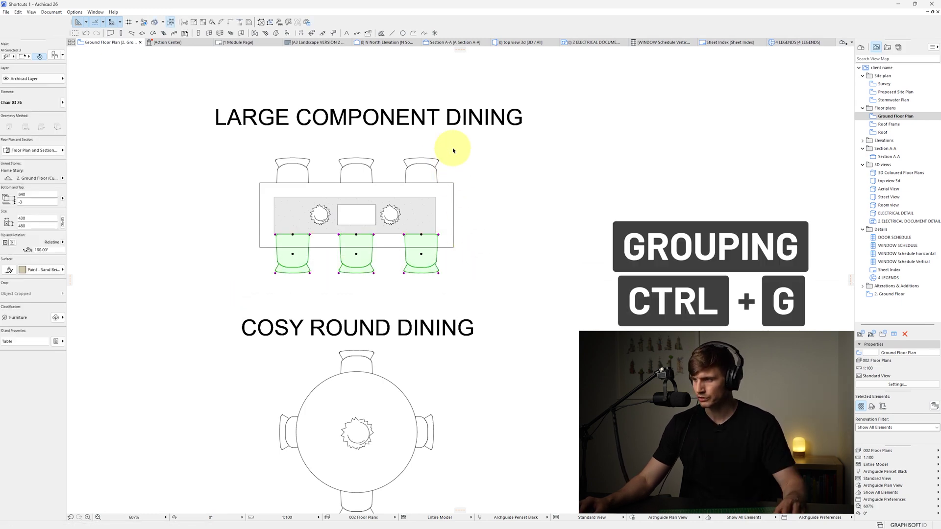
pyautogui.keyDown('shift'); pyautogui.moveTo(460, 143); pyautogui.dragTo(237, 173); pyautogui.keyUp('shift')
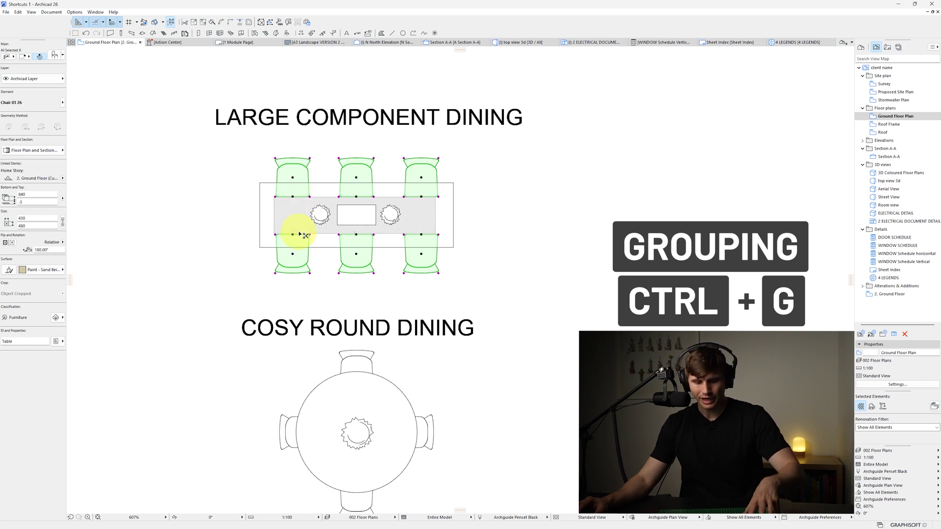
pyautogui.hotkey('ctrl', 'g')
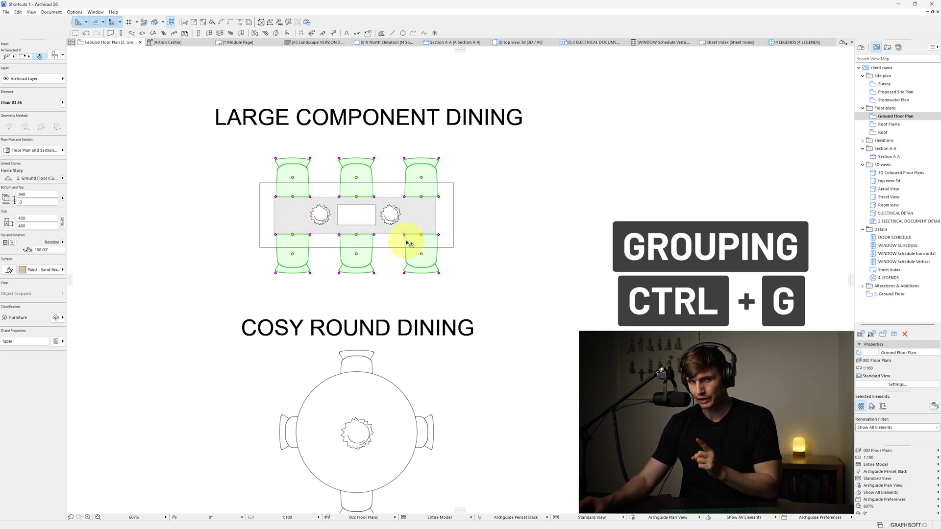
pyautogui.click(527, 214)
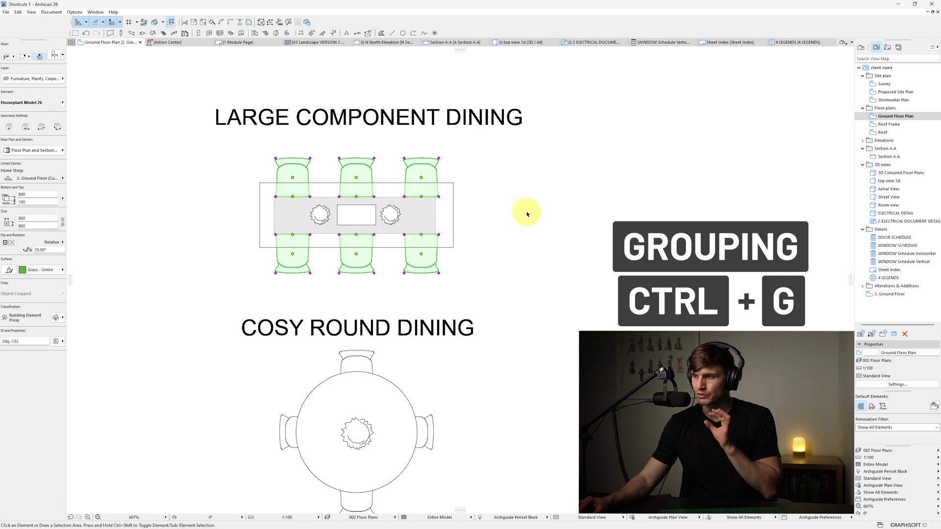
pyautogui.click(424, 177)
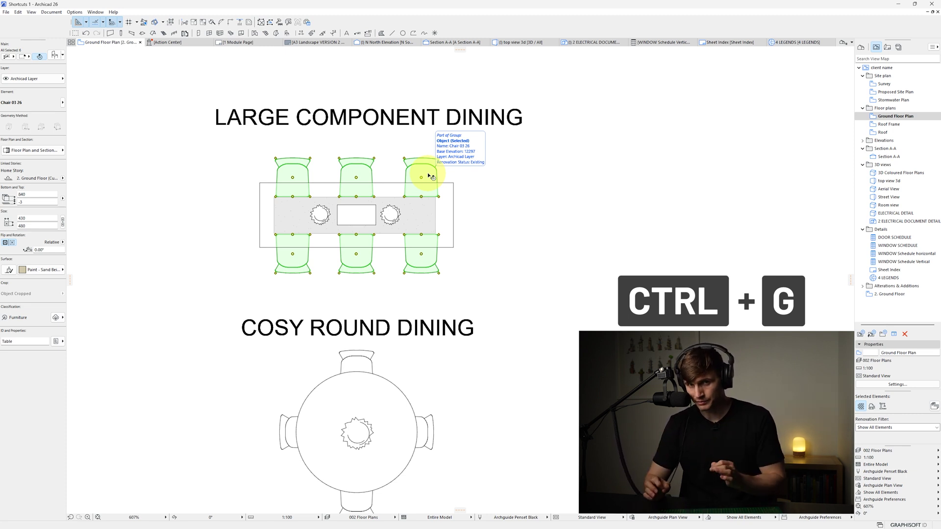
pyautogui.click(525, 221)
pyautogui.click(363, 260)
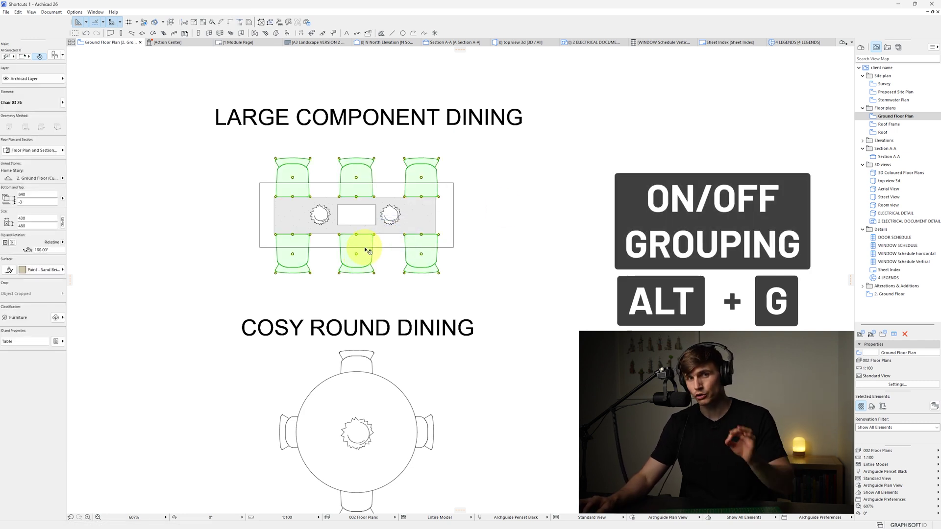
pyautogui.hotkey('alt', 'g')
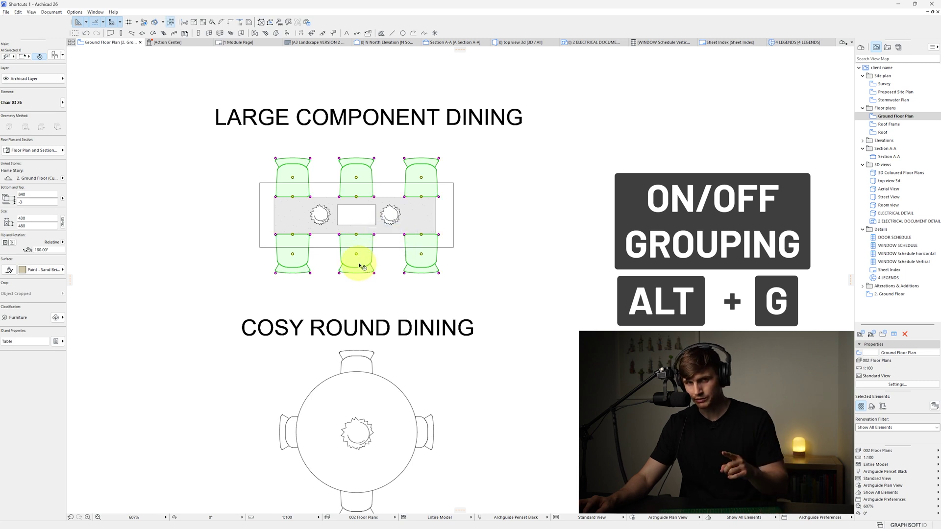
pyautogui.click(375, 297)
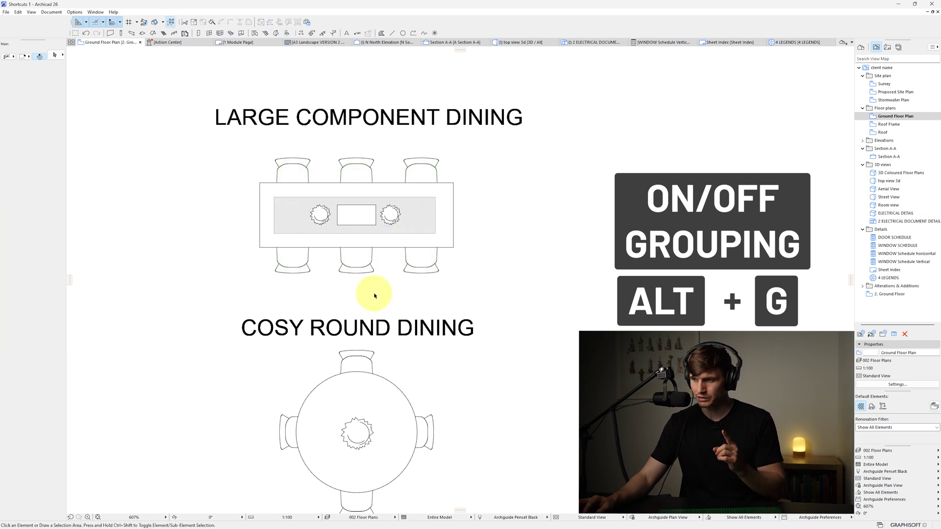
pyautogui.click(361, 266)
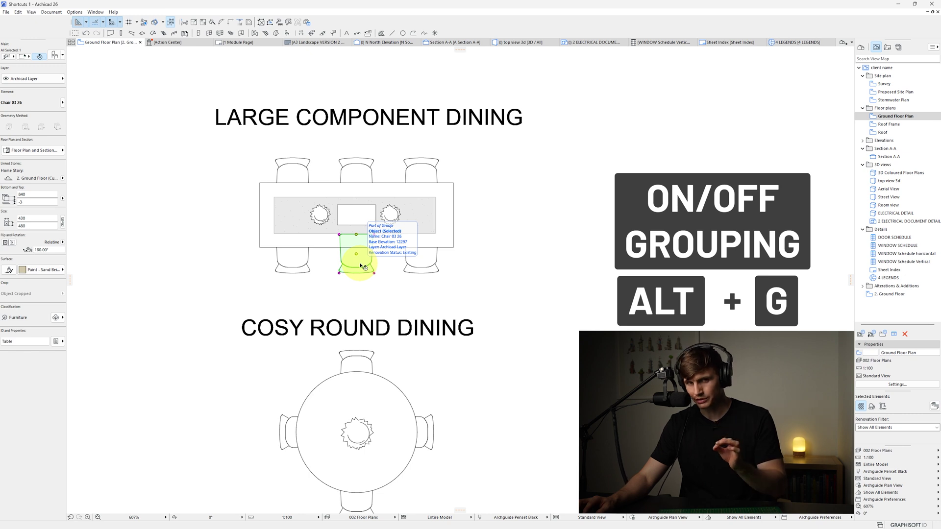
pyautogui.hotkey('alt', 'g')
pyautogui.click(362, 267)
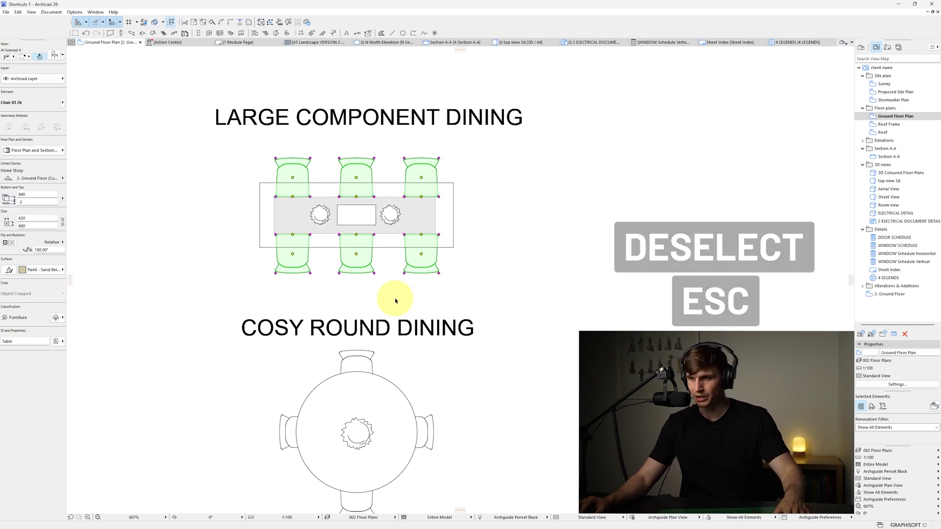
# Step: Group the bottom-middle, bottom-left and top-left chairs with Ctrl+G
pyautogui.press('Escape')
pyautogui.click(346, 265)
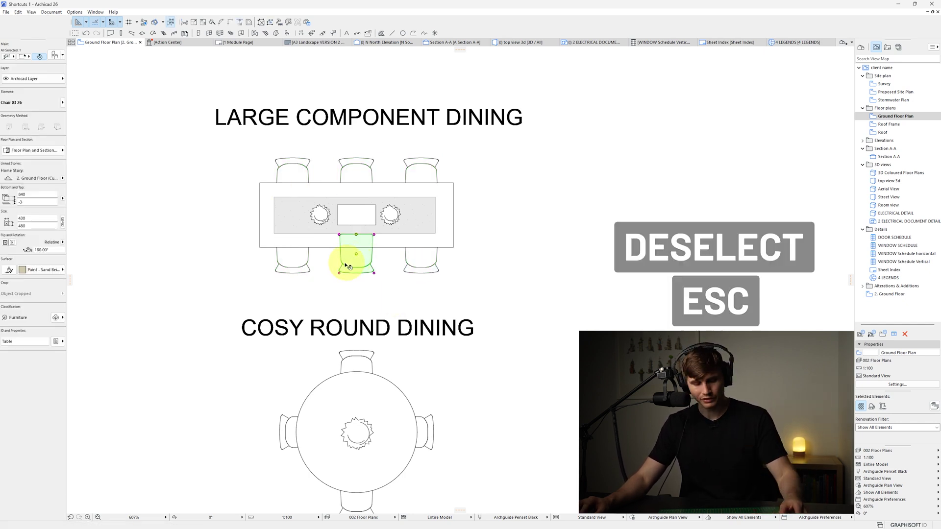
pyautogui.keyDown('shift'); pyautogui.click(289, 260); pyautogui.keyUp('shift')
pyautogui.keyDown('shift'); pyautogui.click(290, 174); pyautogui.keyUp('shift')
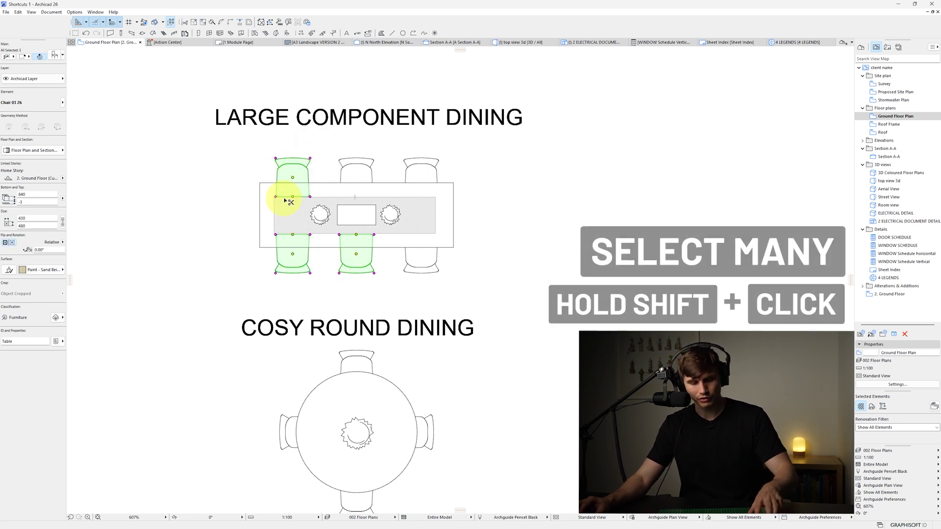
pyautogui.hotkey('ctrl', 'g')
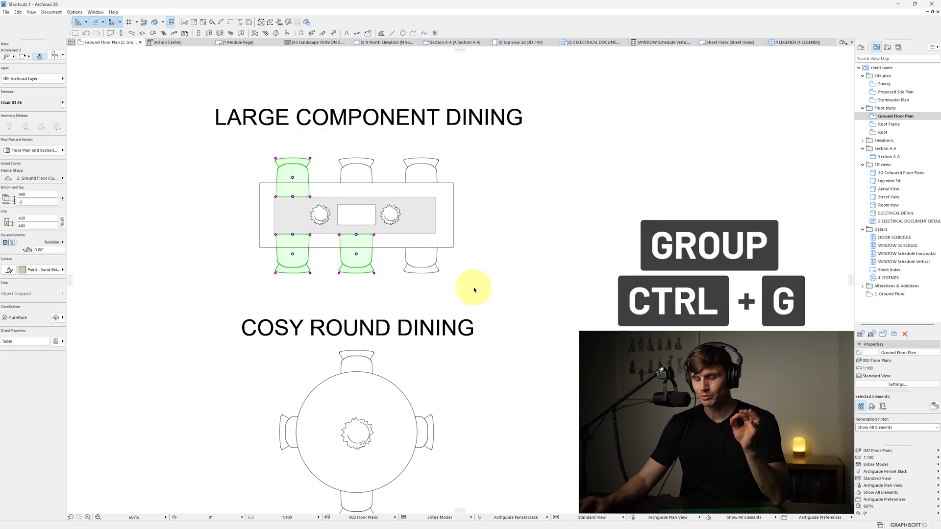
# Step: Toggle grouping off and on with Alt+G to select a single chair versus its group
pyautogui.click(395, 296)
pyautogui.click(359, 259)
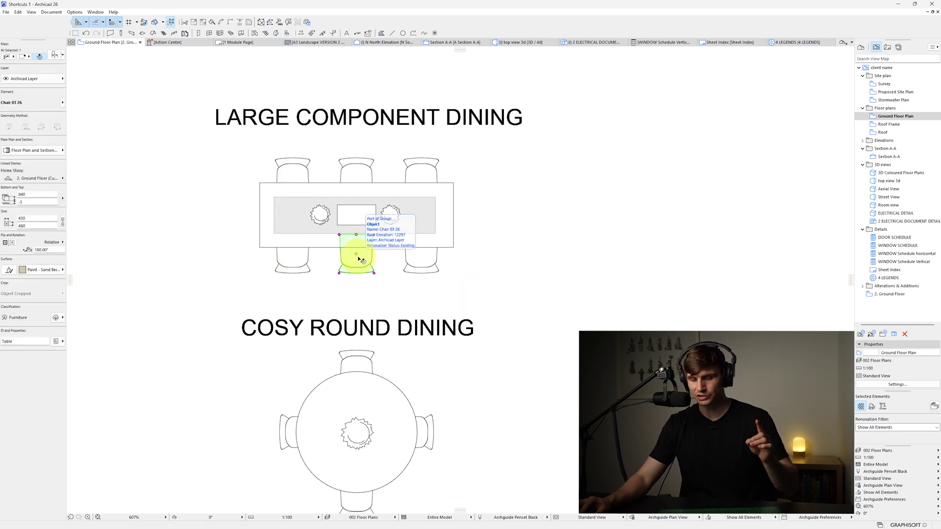
pyautogui.hotkey('alt', 'g')
pyautogui.click(356, 261)
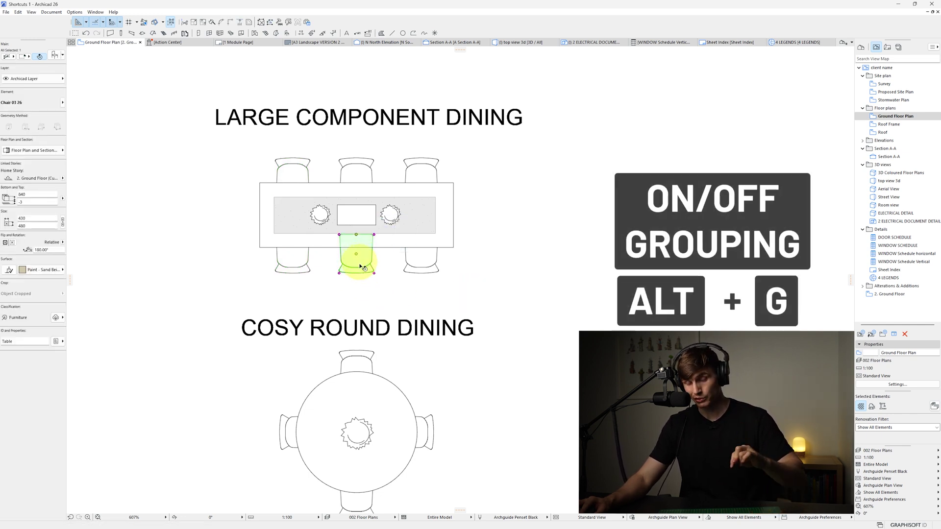
pyautogui.hotkey('alt', 'g')
pyautogui.click(360, 258)
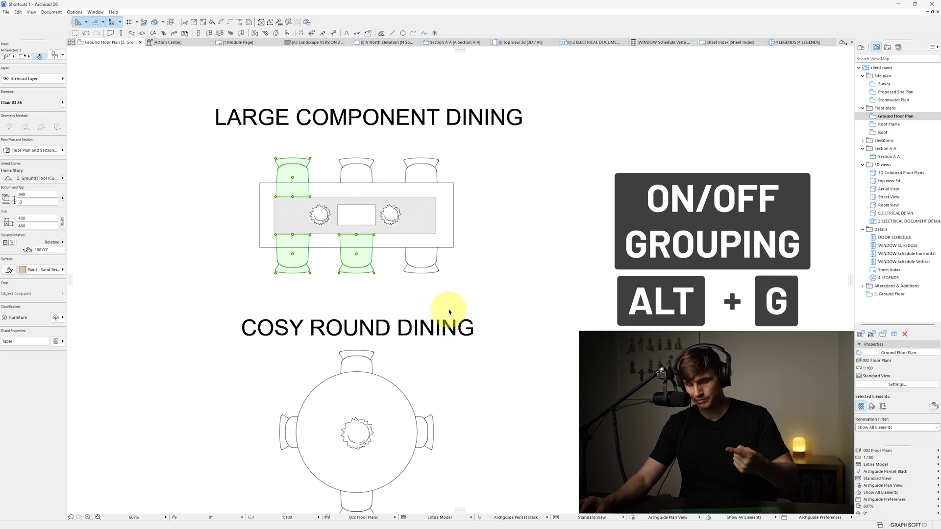
# Step: Select and deselect the right-hand chair group and then the dining table
pyautogui.click(423, 266)
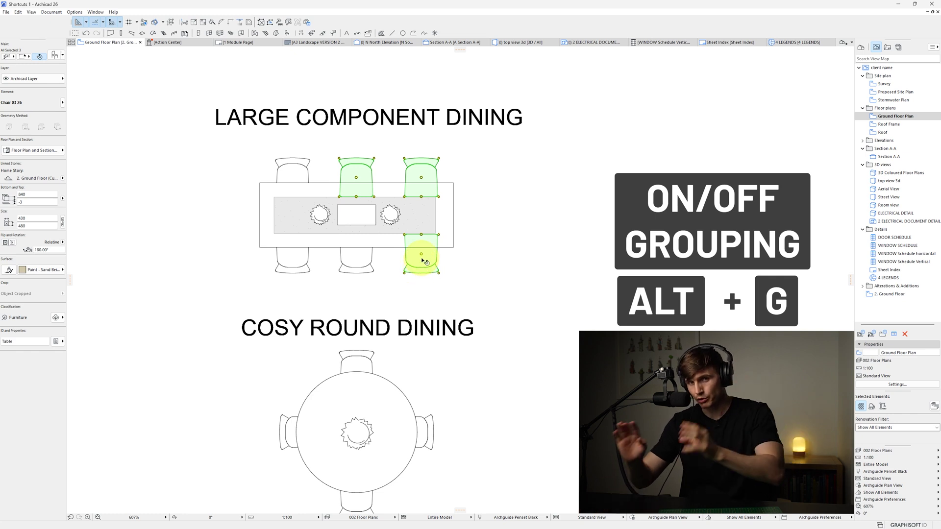
pyautogui.press('Escape')
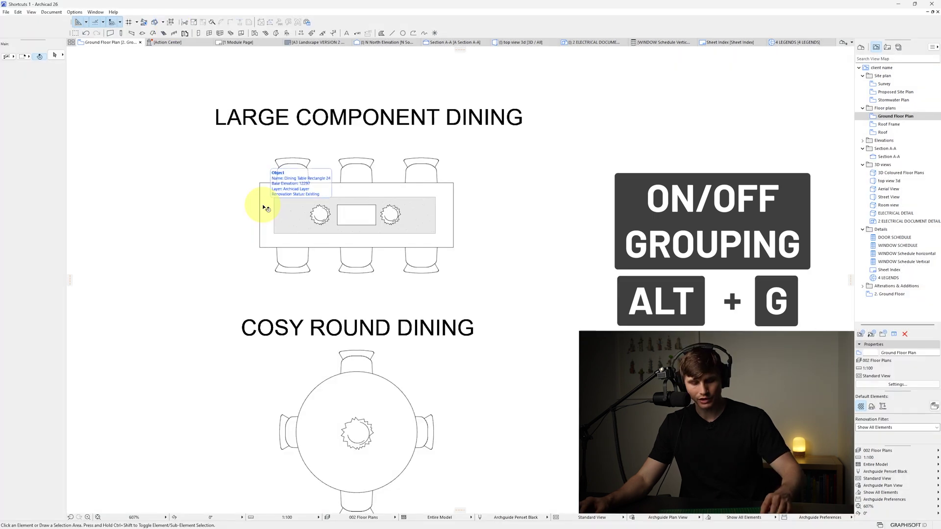
pyautogui.click(265, 203)
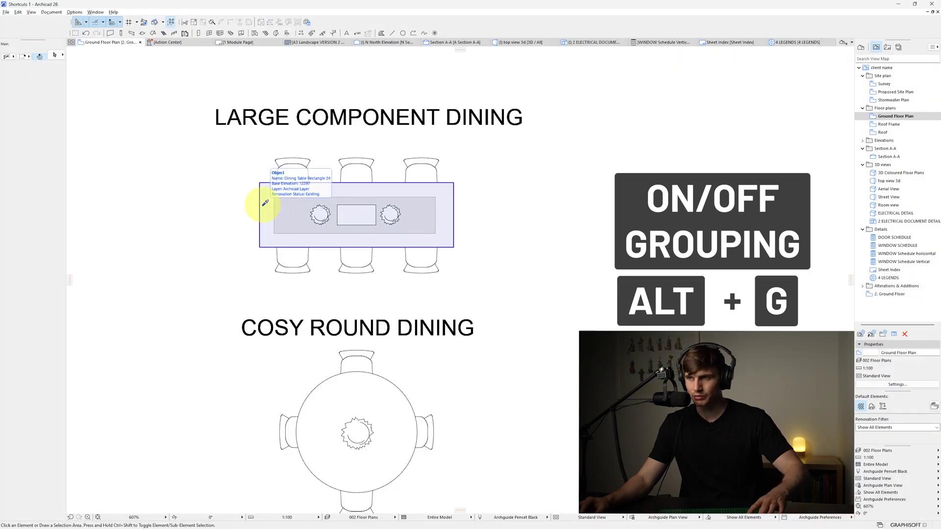
pyautogui.press('Escape')
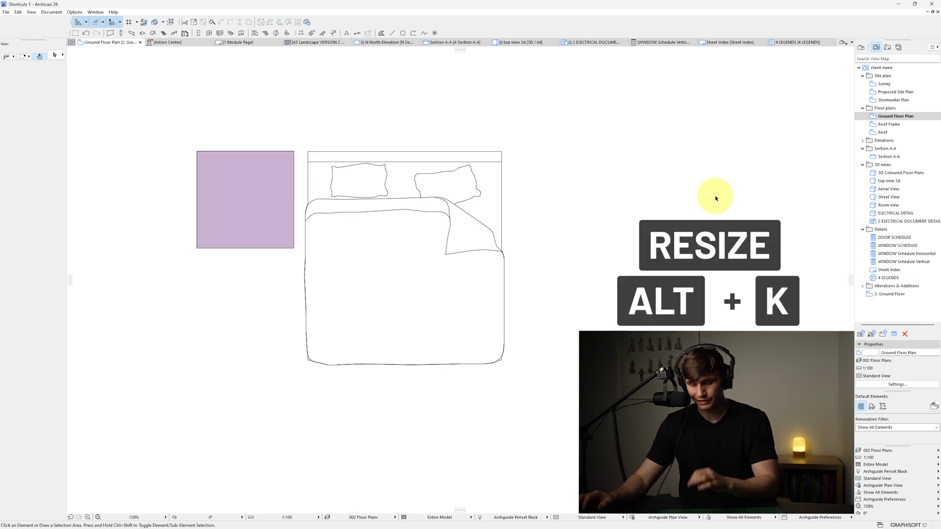
# Step: Resize the purple square fill graphically with Alt+K, anchored top-right, to about double size
pyautogui.click(253, 172)
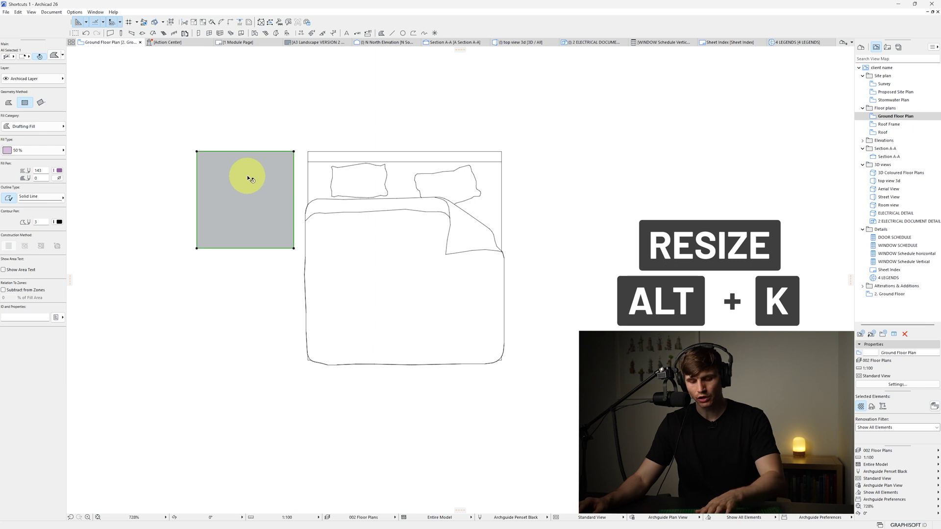
pyautogui.hotkey('alt', 'k')
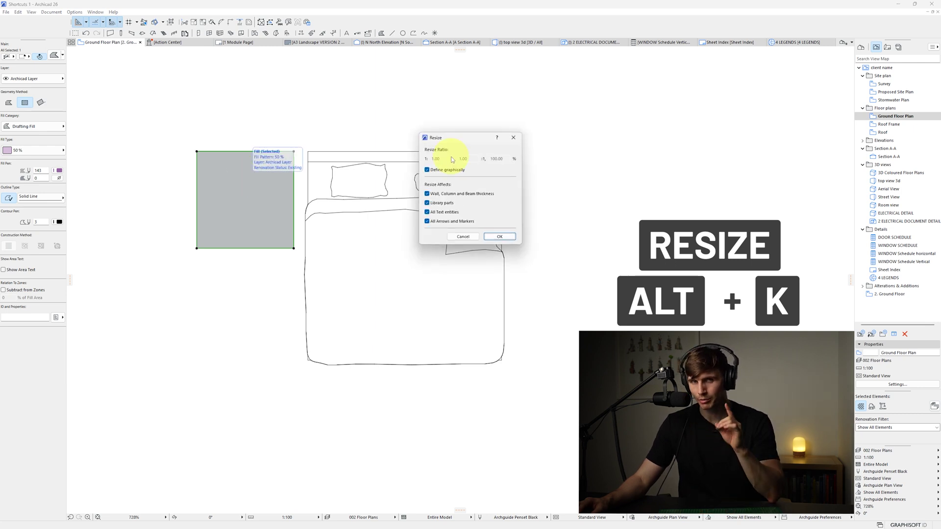
pyautogui.click(427, 171)
pyautogui.click(426, 170)
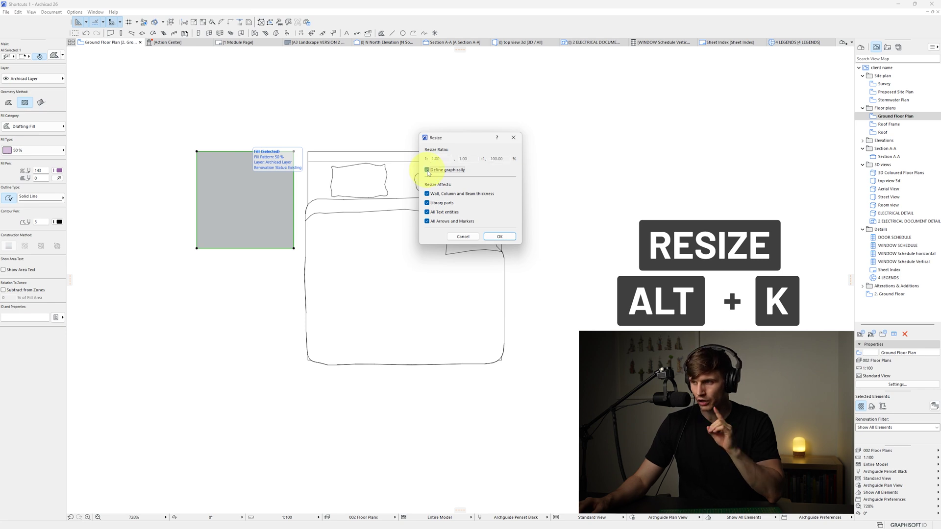
pyautogui.click(492, 236)
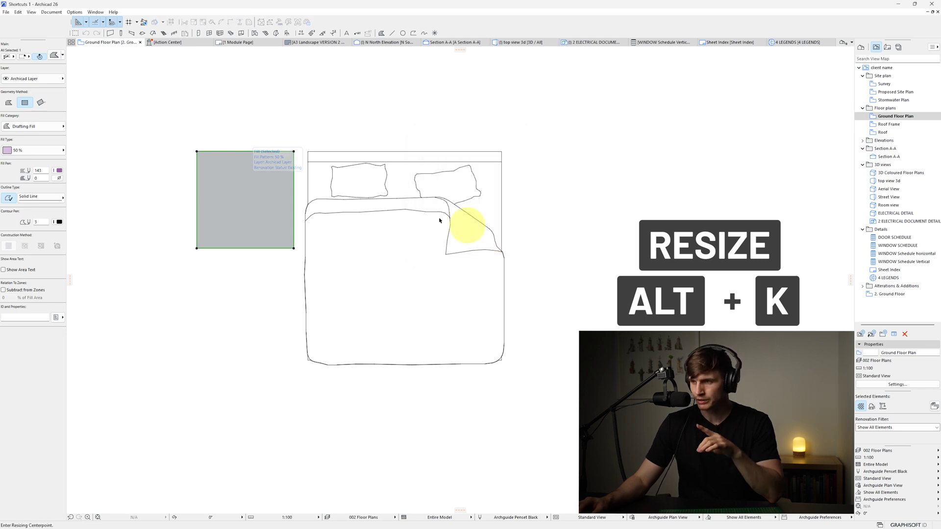
pyautogui.click(294, 152)
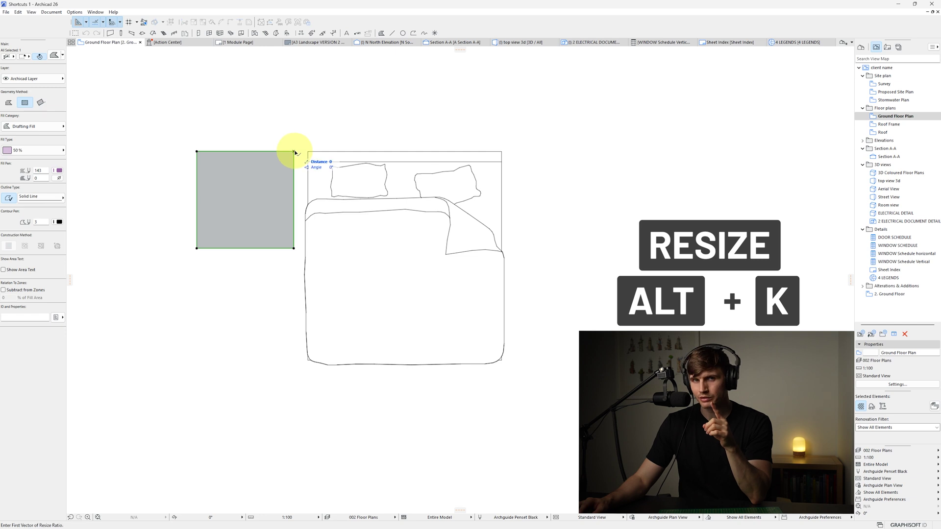
pyautogui.click(294, 248)
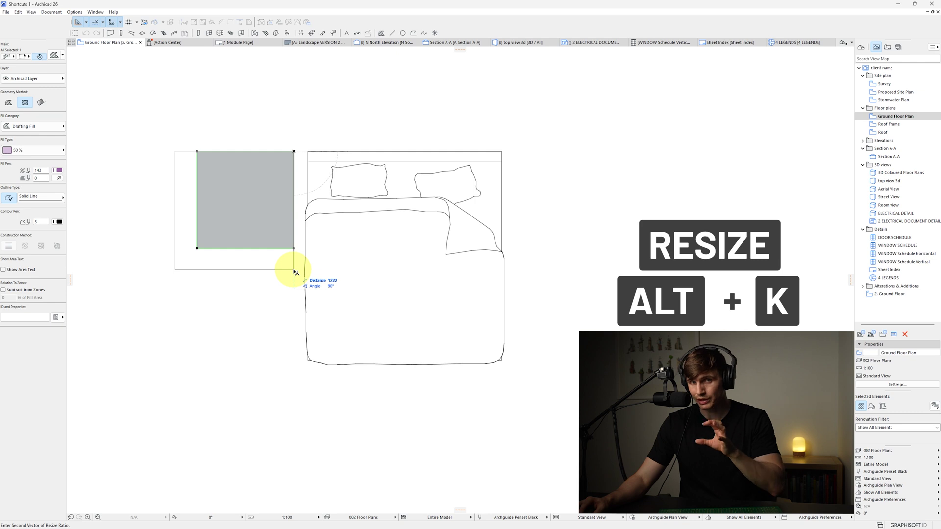
pyautogui.click(308, 362)
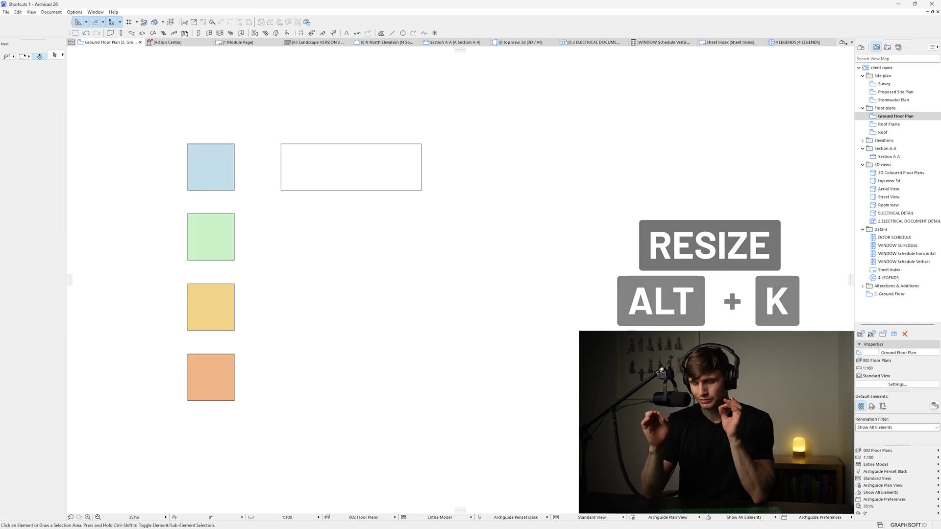
# Step: Magic-wand fills into the rectangle and L-shaped outlines using the Fill tool with Space
pyautogui.click(382, 33)
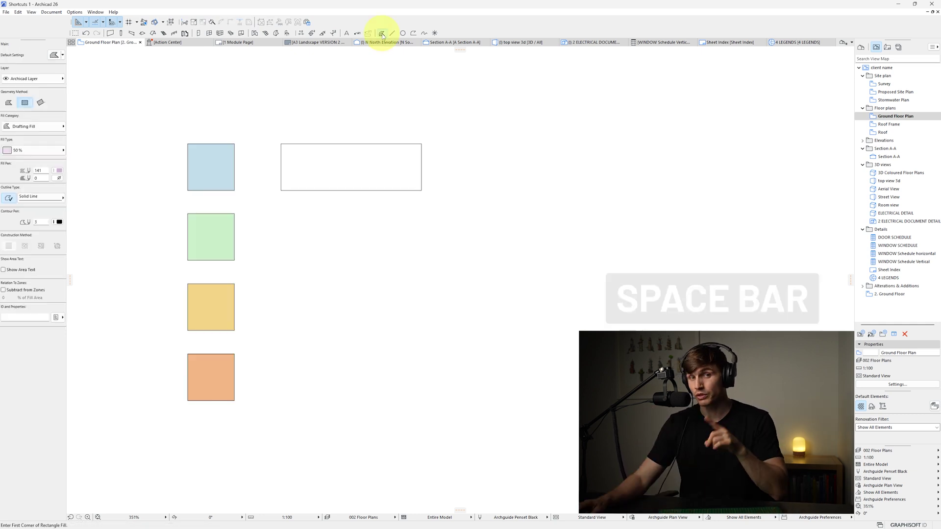
pyautogui.press('space')
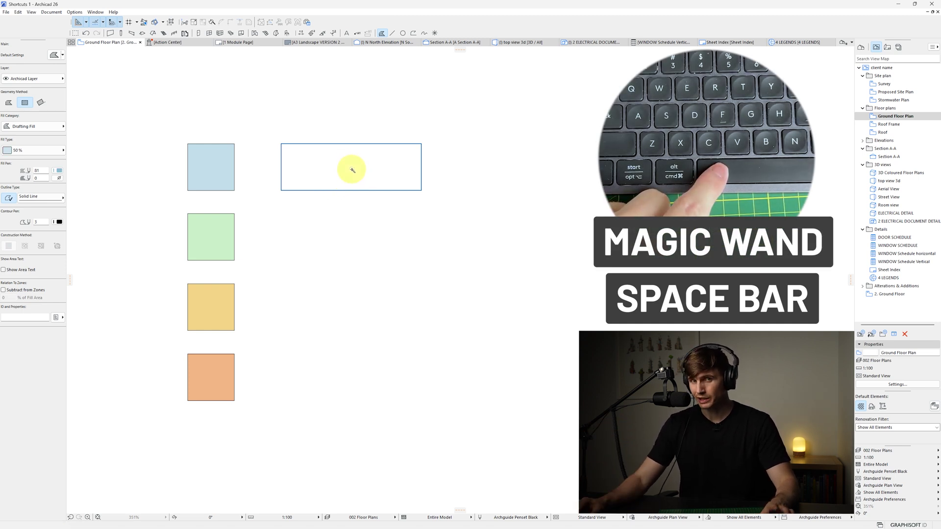
pyautogui.click(346, 170)
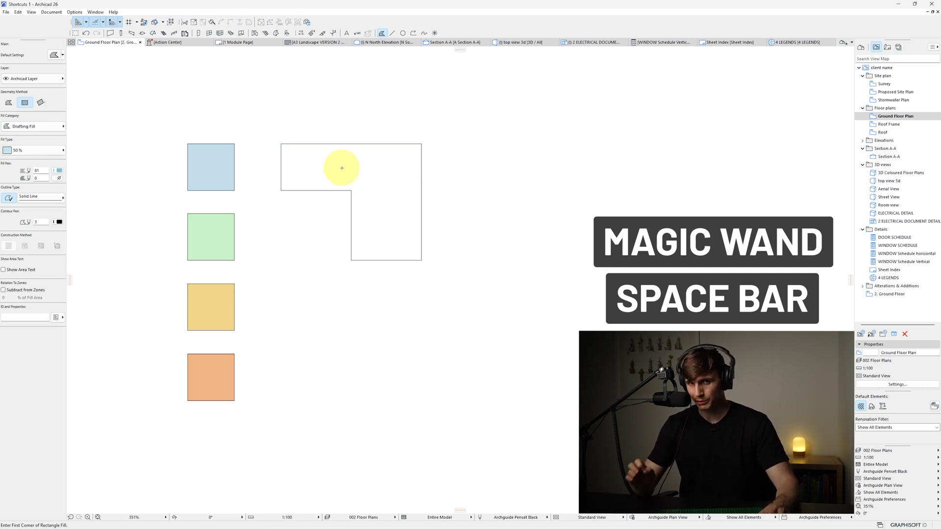
pyautogui.press('space')
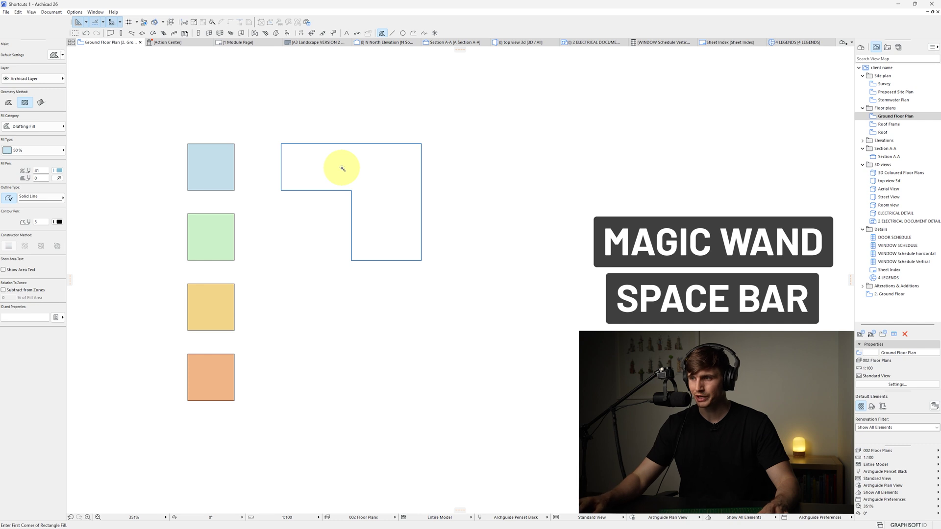
pyautogui.click(342, 169)
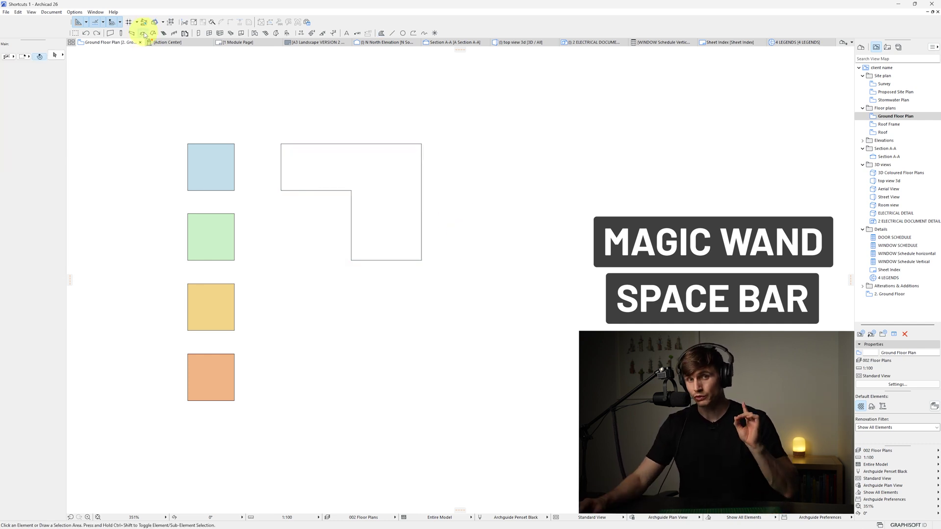
# Step: Magic-wand a slab into the L-shaped outline and show it alone in 3D
pyautogui.click(142, 33)
pyautogui.press('space')
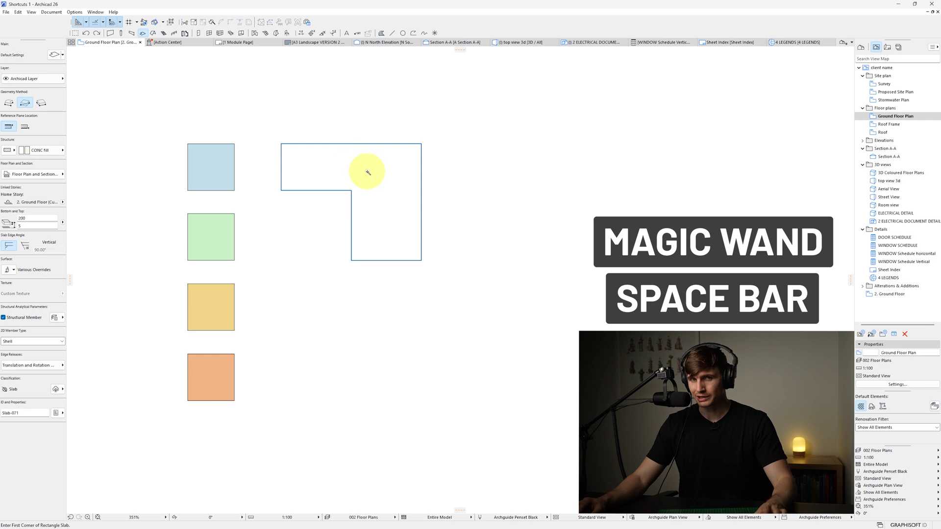
pyautogui.click(367, 172)
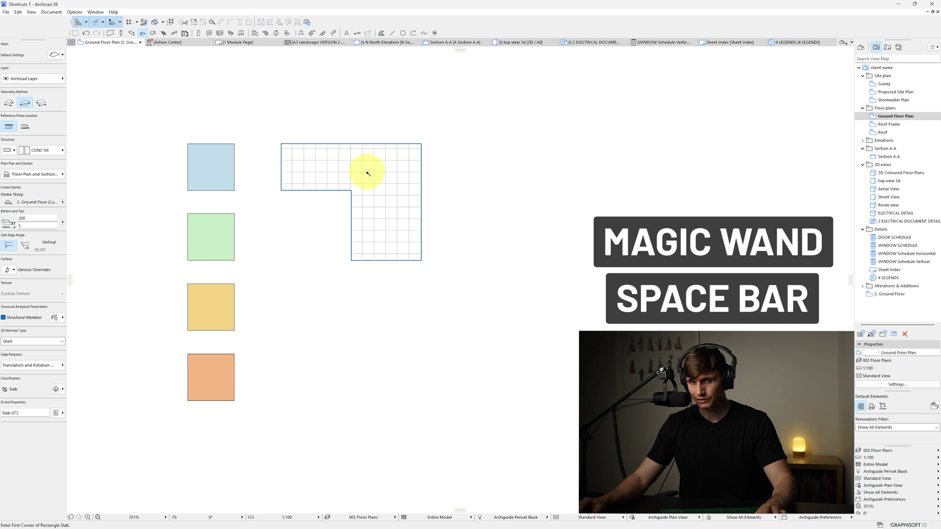
pyautogui.rightClick(343, 100)
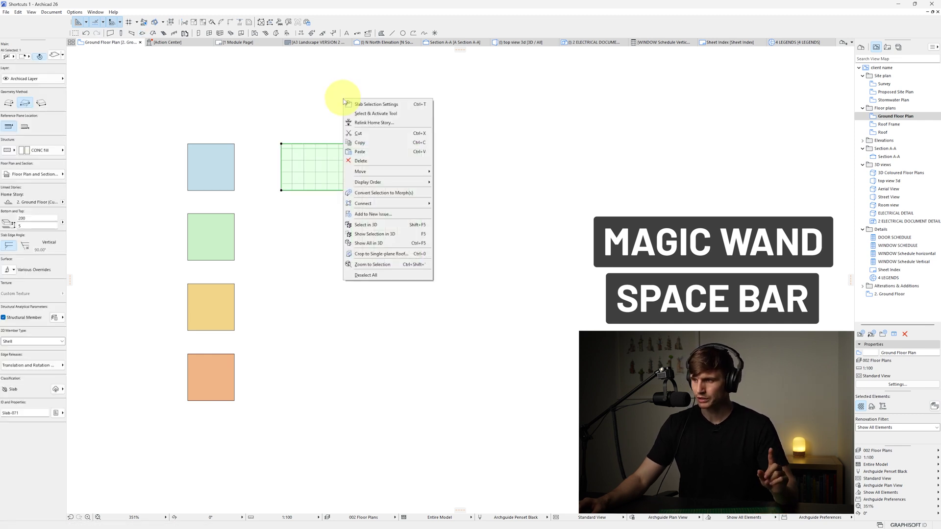
pyautogui.click(388, 235)
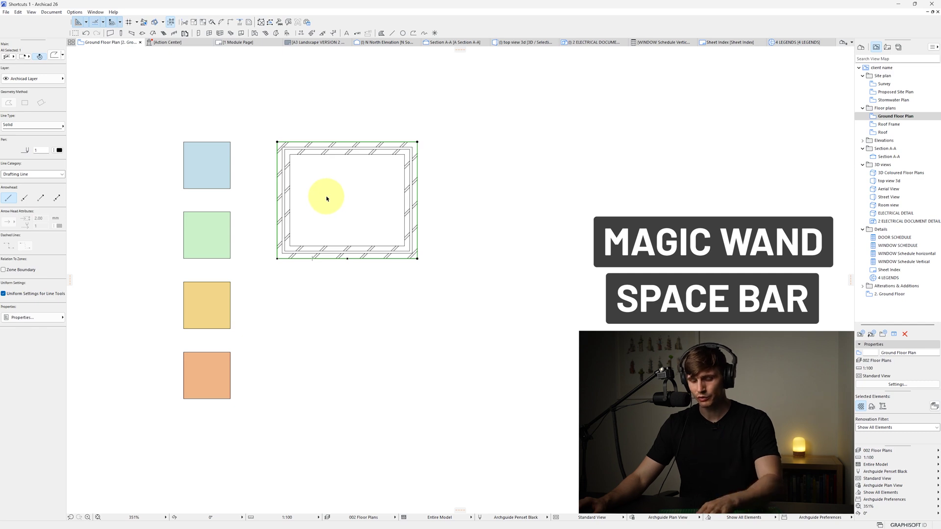
pyautogui.press('Escape')
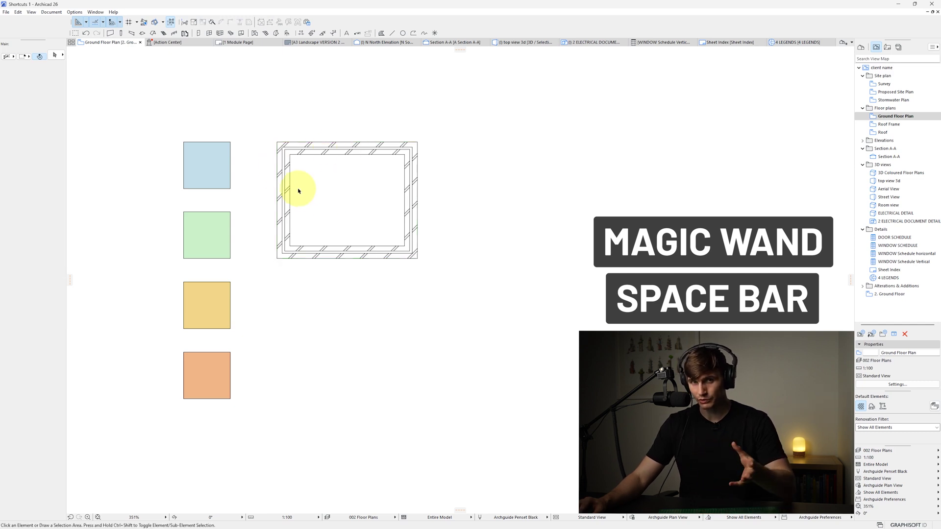
# Step: Magic-wand a slab inside the hatched wall rectangle and view it in 3D
pyautogui.click(142, 33)
pyautogui.press('space')
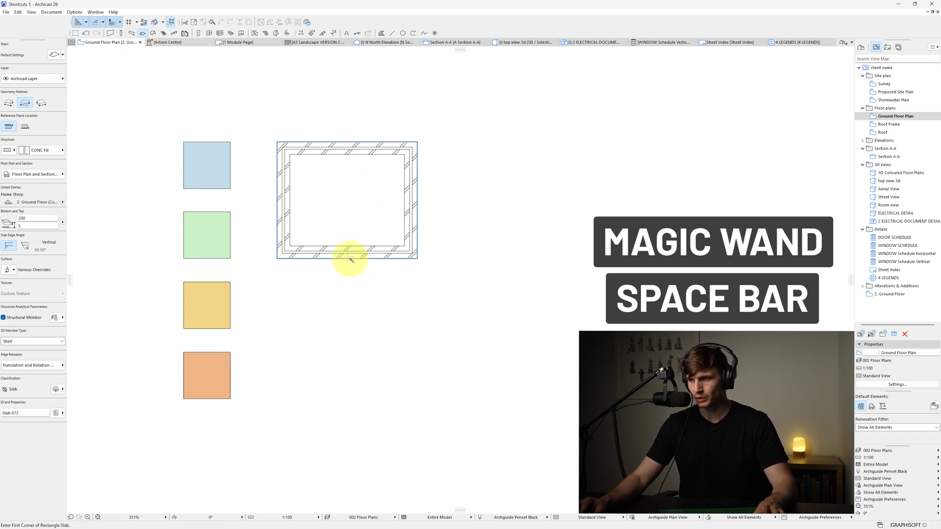
pyautogui.click(349, 257)
pyautogui.rightClick(472, 83)
pyautogui.click(523, 210)
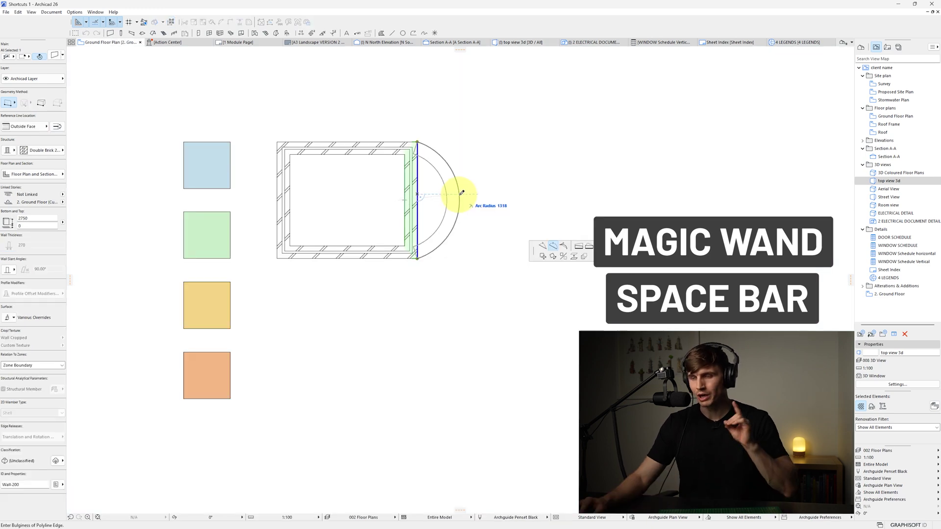
# Step: Bend the rectangle's right wall into an arc, slab the rounded outline, and orbit it in 3D
pyautogui.click(465, 193)
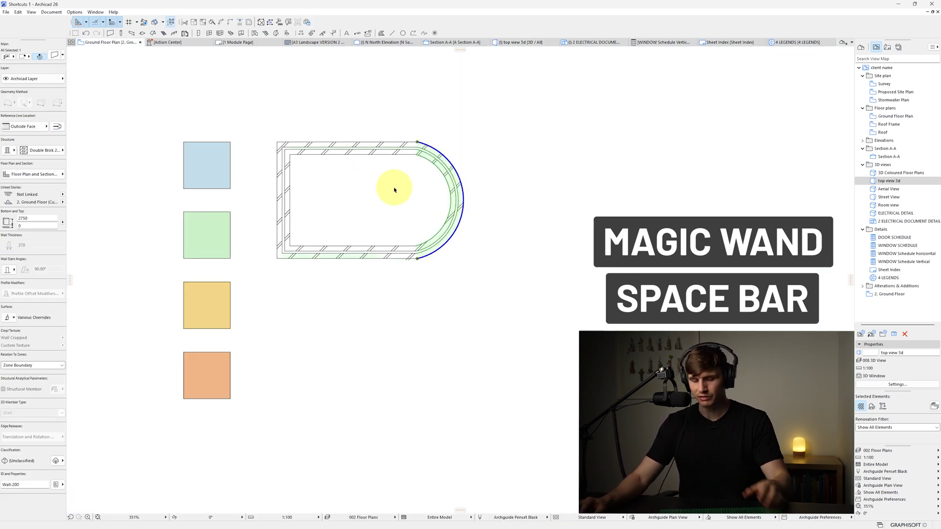
pyautogui.press('Escape')
pyautogui.click(143, 33)
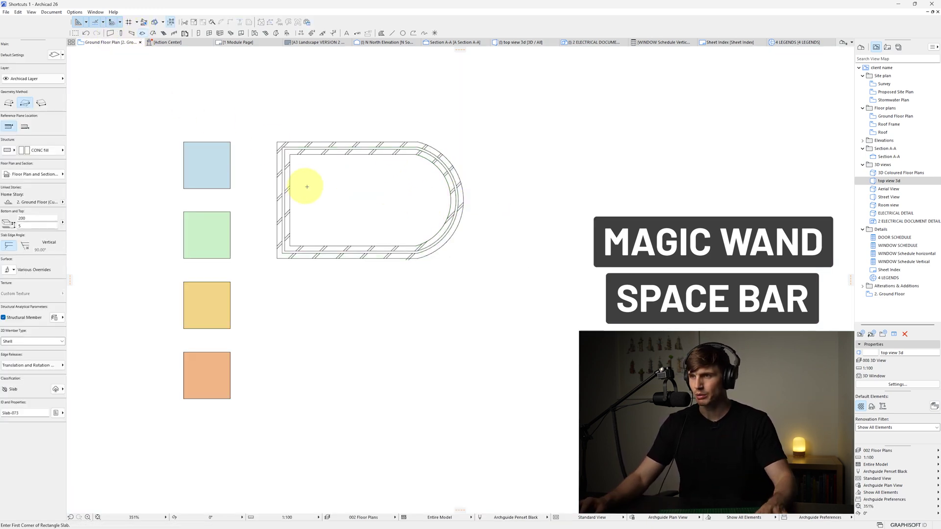
pyautogui.click(351, 260)
pyautogui.press('F3')
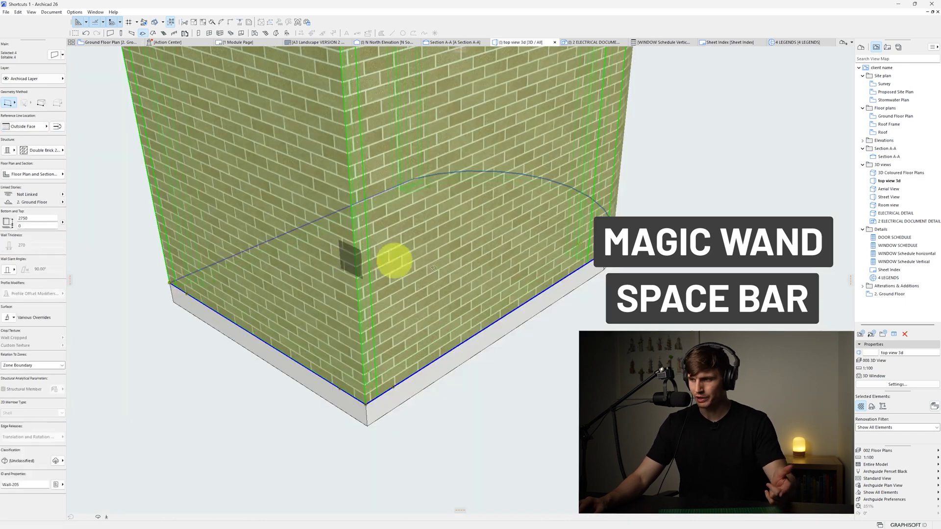
pyautogui.scroll(-5, 430, 269)
pyautogui.keyDown('shift'); pyautogui.moveTo(491, 262); pyautogui.dragTo(338, 279, button='middle'); pyautogui.keyUp('shift')
# Step: Back on the floor plan, magic-wand walls along the rounded slab's entire outline
pyautogui.press('F2')
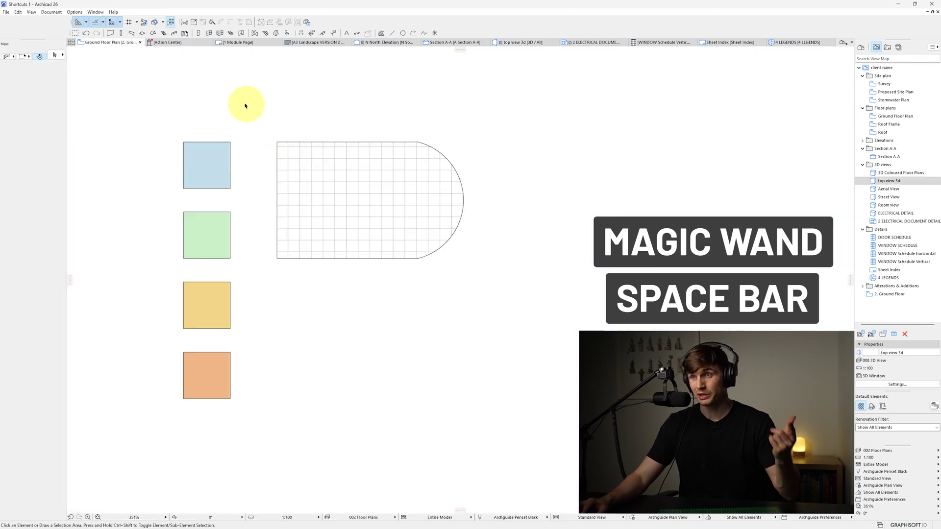
pyautogui.click(368, 196)
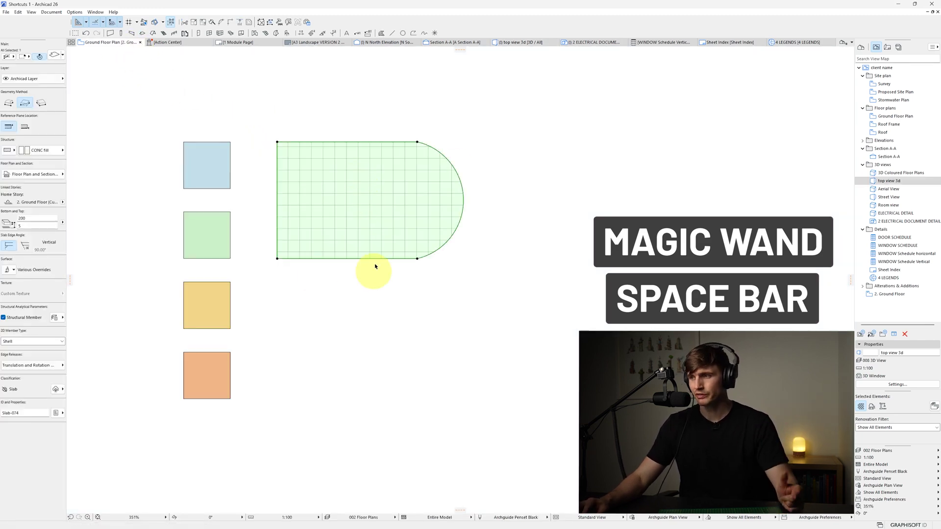
pyautogui.click(111, 33)
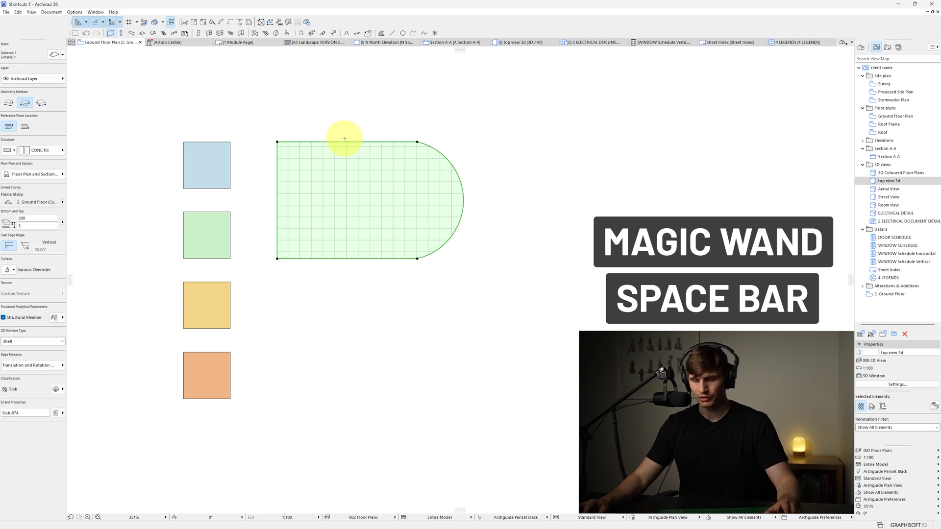
pyautogui.press('Escape')
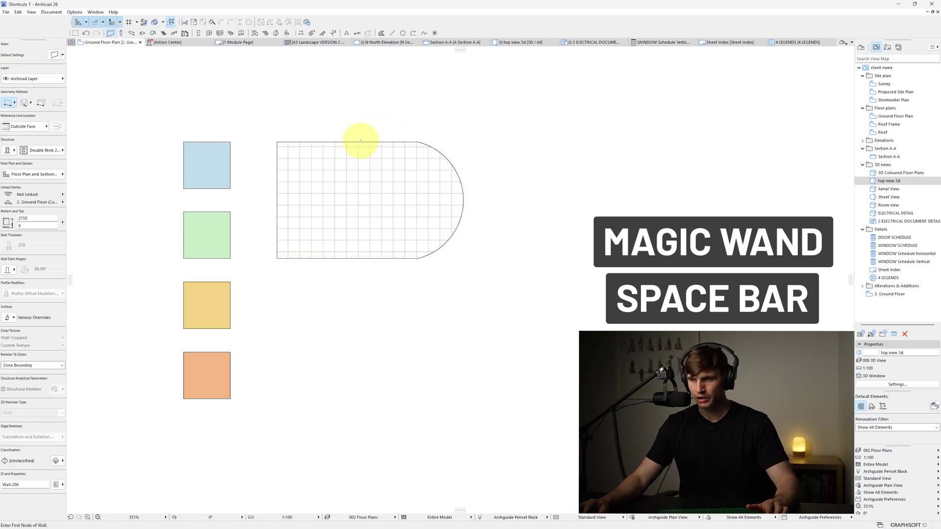
pyautogui.press('space')
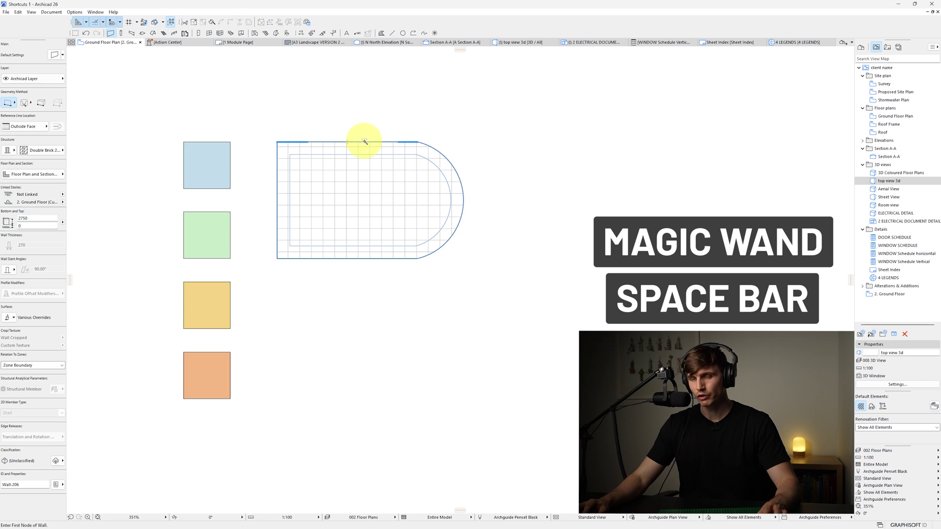
pyautogui.click(365, 141)
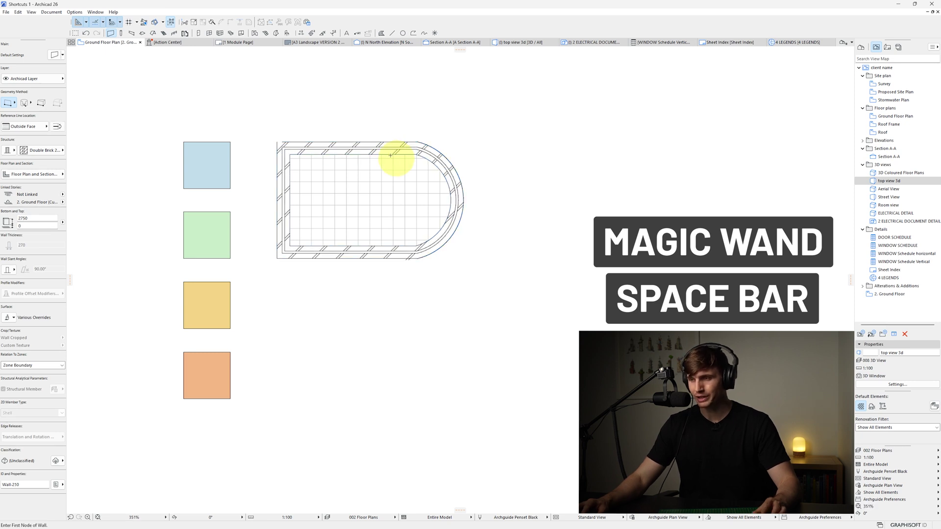
pyautogui.press('space')
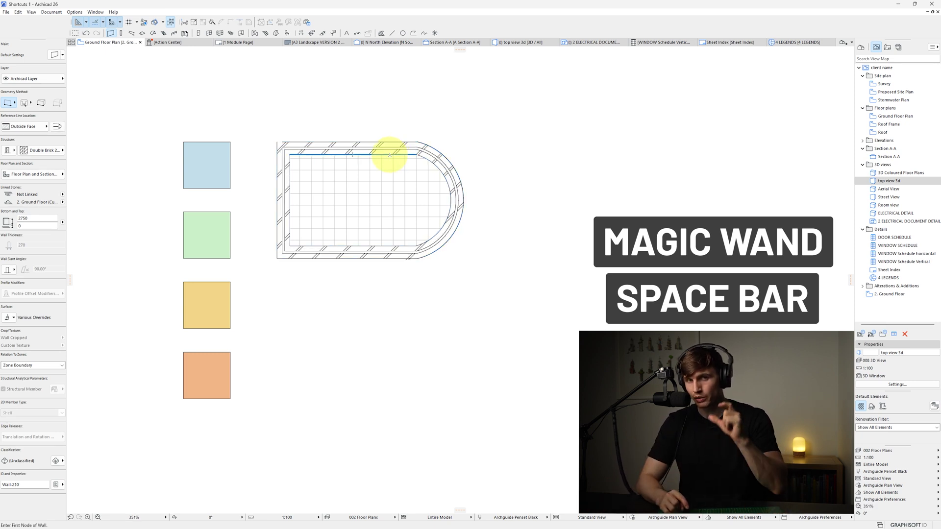
pyautogui.click(390, 154)
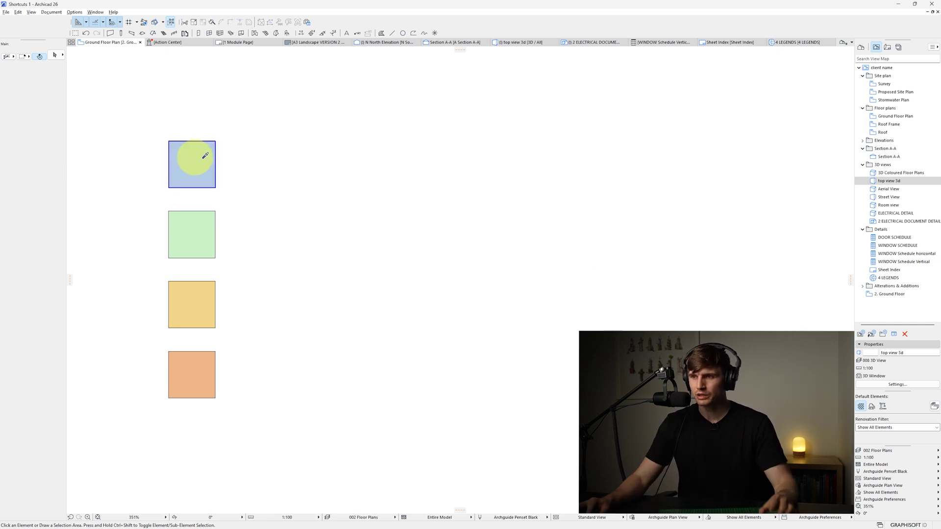
pyautogui.press('BackSpace')
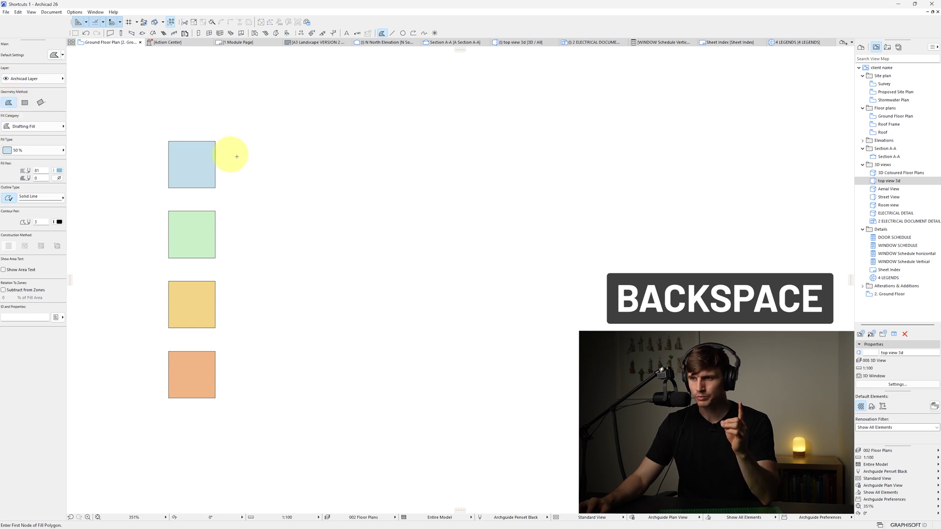
pyautogui.click(285, 159)
pyautogui.click(371, 125)
pyautogui.click(489, 149)
pyautogui.click(474, 220)
pyautogui.click(412, 235)
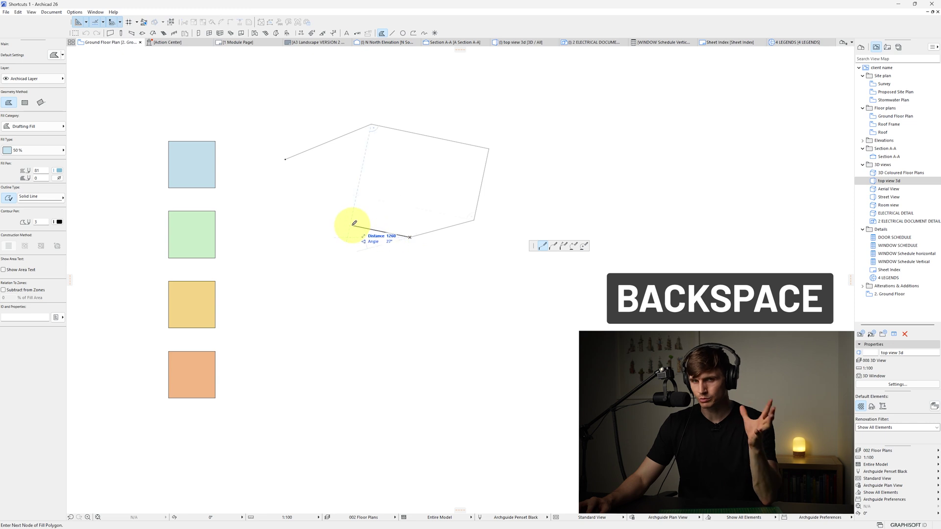
pyautogui.click(309, 255)
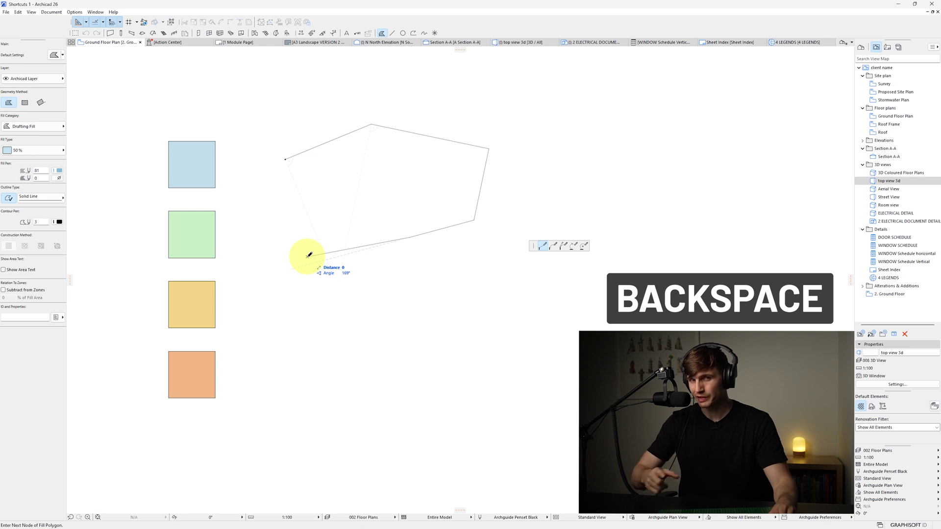
pyautogui.press('BackSpace')
pyautogui.press('BackSpace')
pyautogui.press('BackSpace')
pyautogui.press('BackSpace')
pyautogui.press('BackSpace')
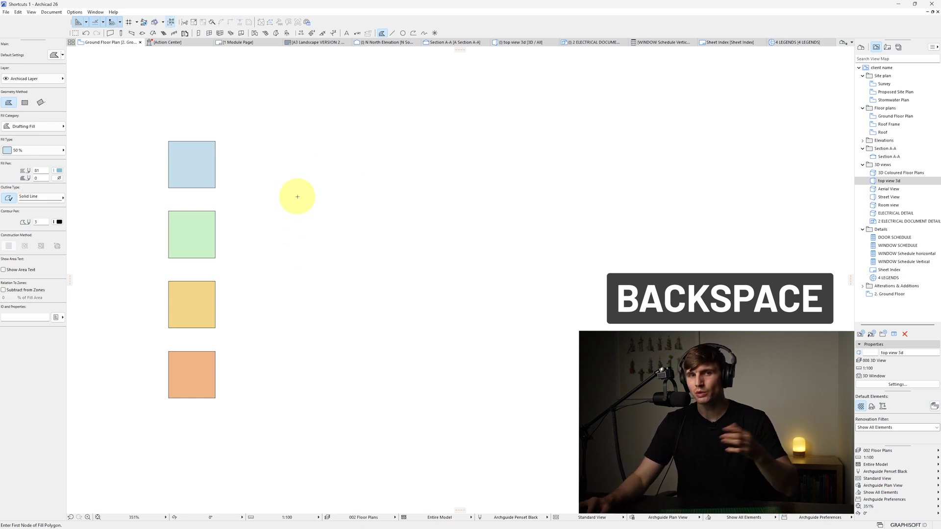
pyautogui.click(303, 144)
pyautogui.click(383, 135)
pyautogui.click(449, 172)
pyautogui.click(451, 225)
pyautogui.click(375, 263)
pyautogui.click(305, 249)
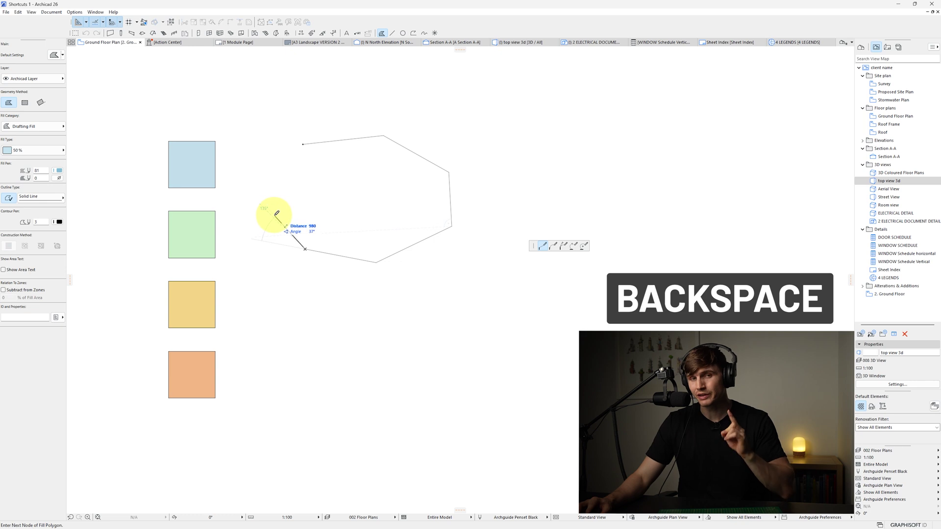
pyautogui.press('BackSpace')
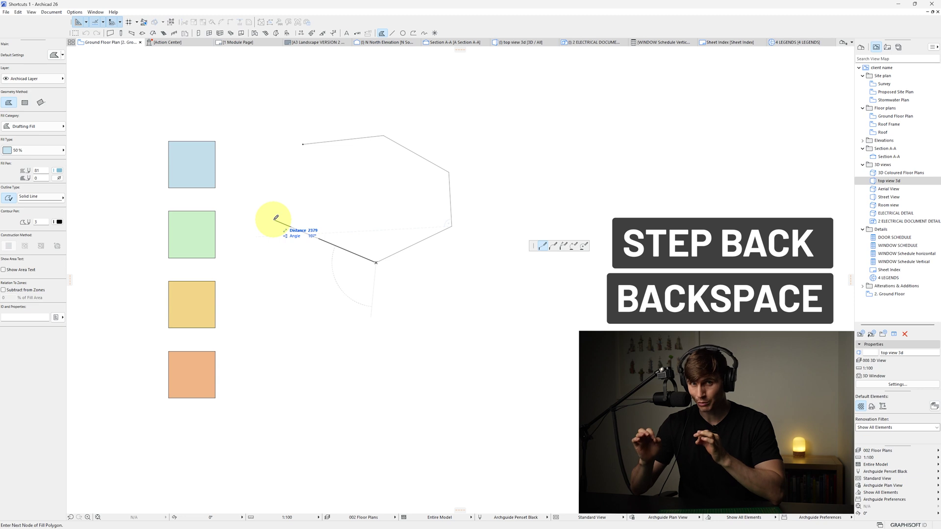
# Step: Cancel the unfinished fill and draw a four-point test polyline
pyautogui.press('Escape')
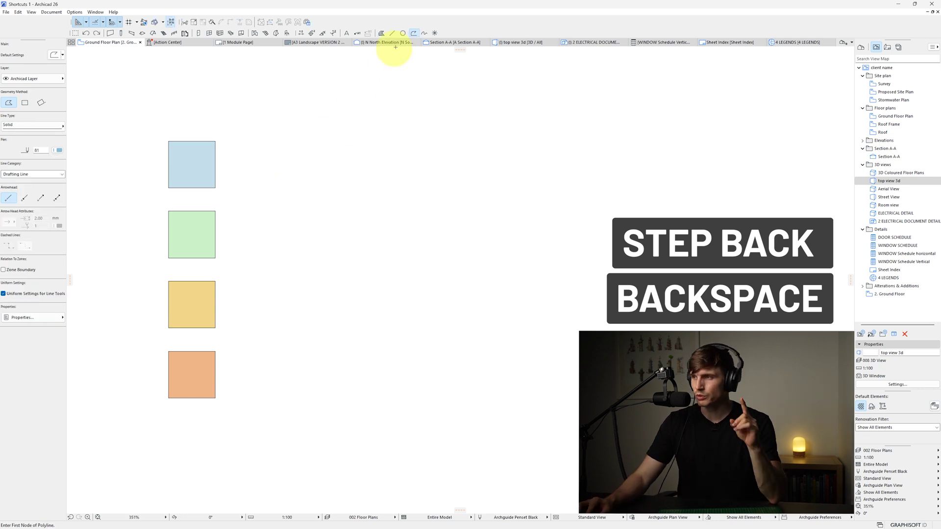
pyautogui.click(413, 33)
pyautogui.click(319, 208)
pyautogui.click(389, 187)
pyautogui.click(462, 277)
pyautogui.click(341, 299)
pyautogui.doubleClick(333, 277)
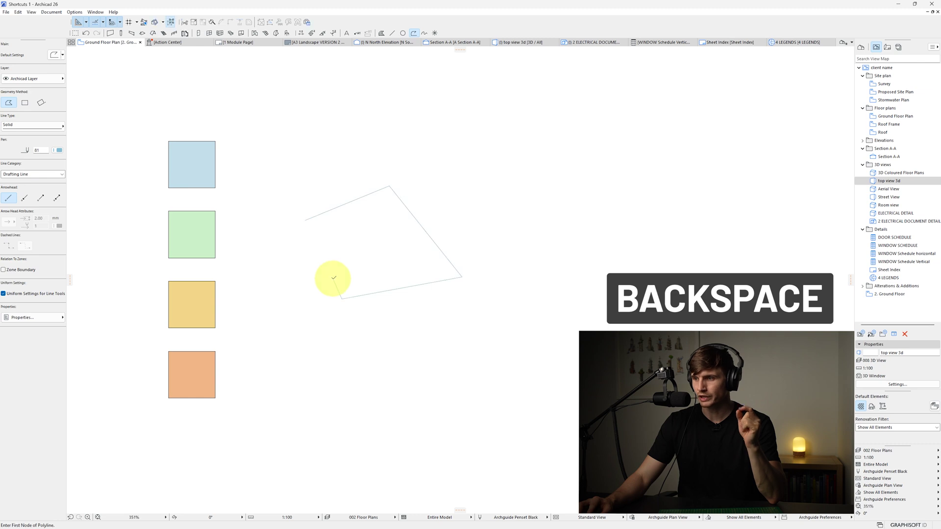
# Step: Start a three-corner slab outline, cancel it, and delete the test polyline with Backspace
pyautogui.click(142, 33)
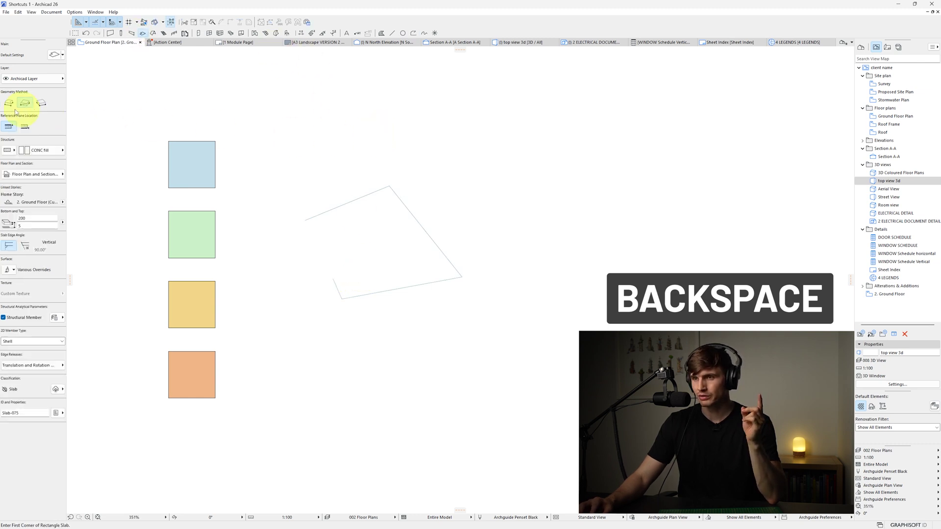
pyautogui.click(354, 131)
pyautogui.click(492, 131)
pyautogui.click(434, 220)
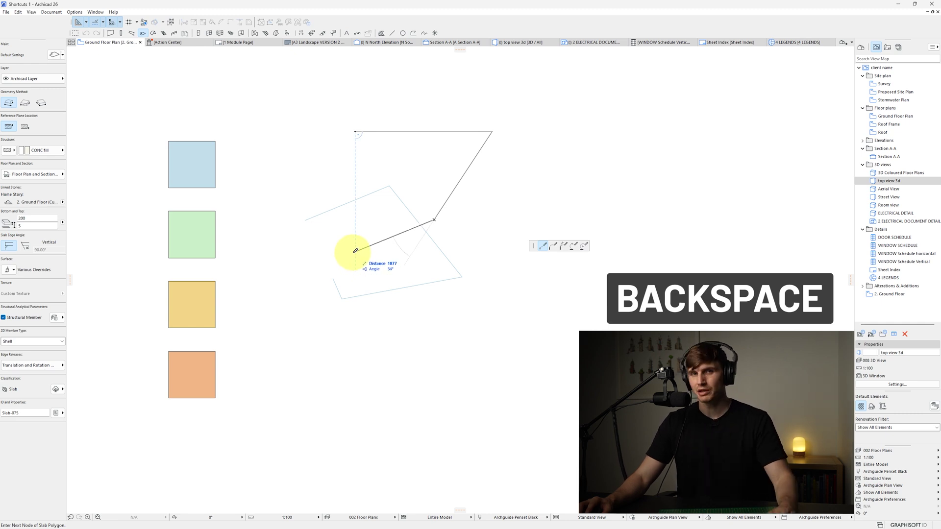
pyautogui.press('Escape')
pyautogui.click(349, 291)
pyautogui.press('BackSpace')
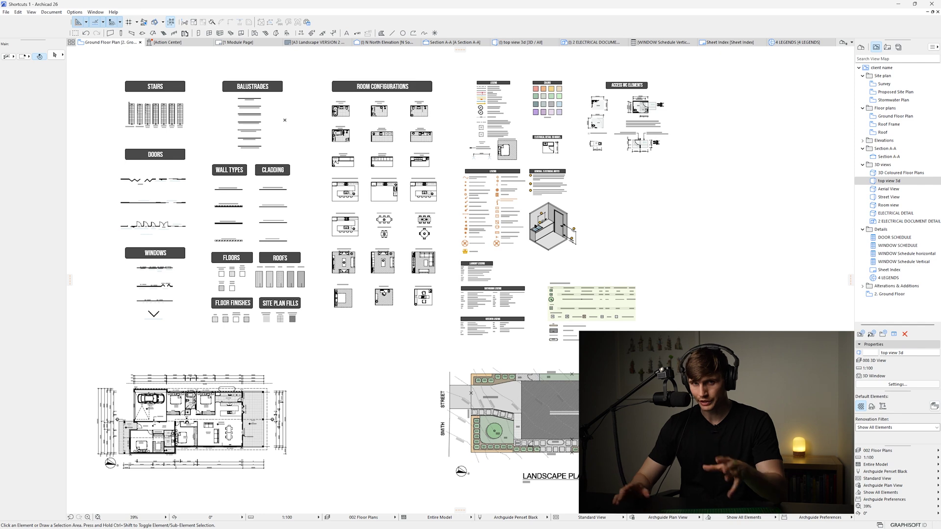
# Step: Zoom into the Room Configurations, legend, colours and Access WC Elements sheets
pyautogui.scroll(4, 534, 92)
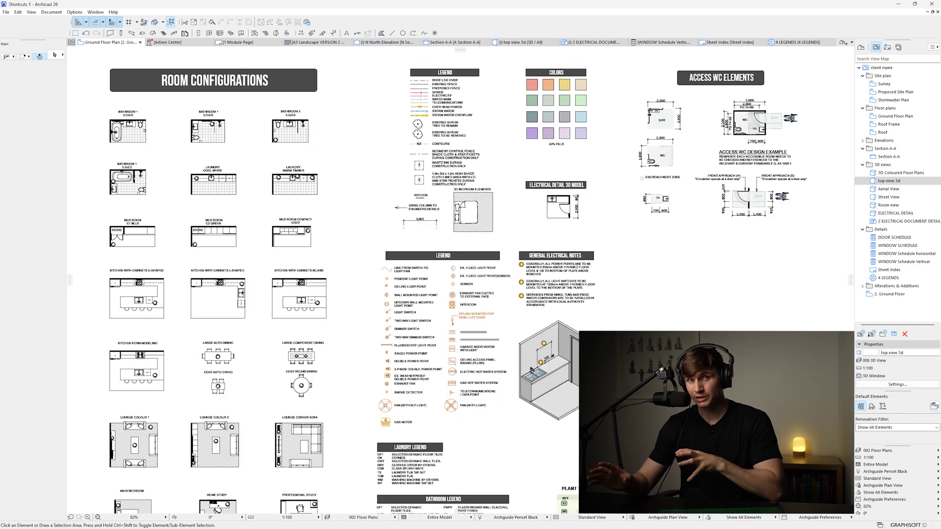